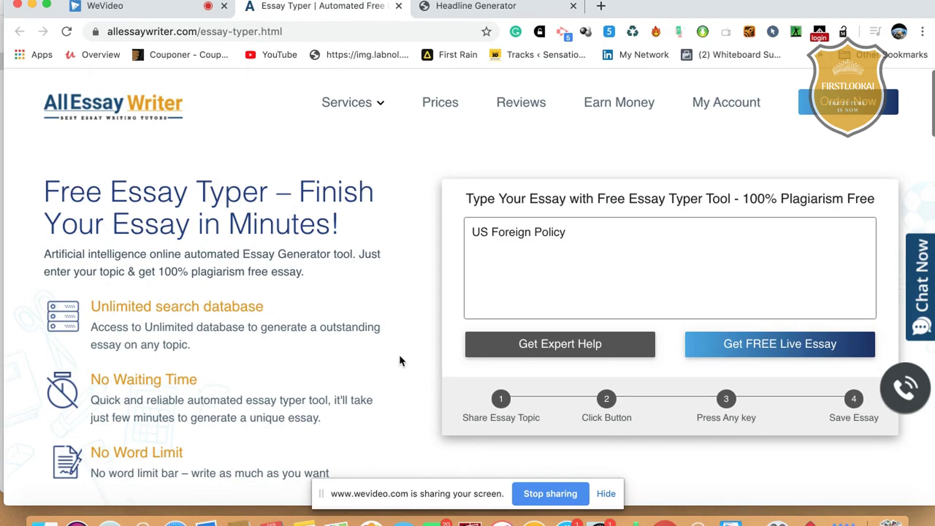
Open the FirstLookAi website, firstlookai.com, in a new browser tab.
{"action": "left_click", "coordinate": [601, 6]}
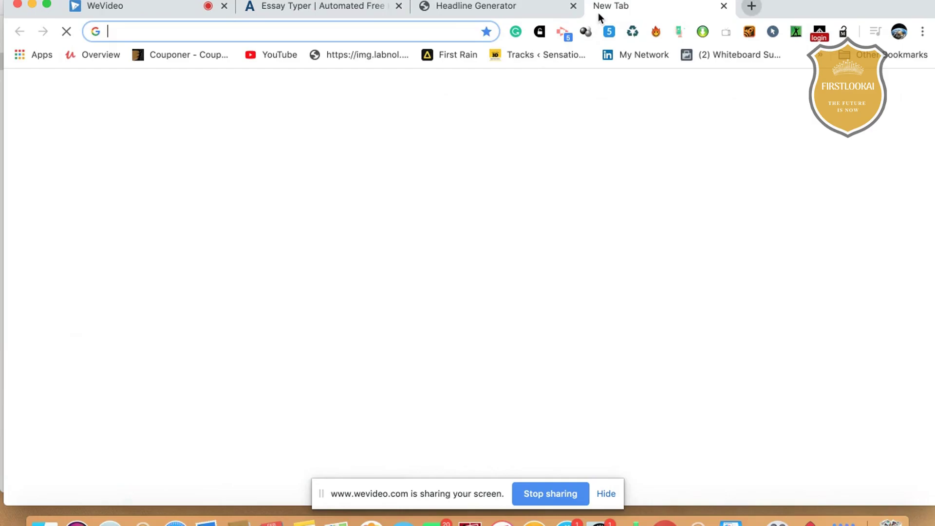
{"action": "type", "text": "firstlookai.com"}
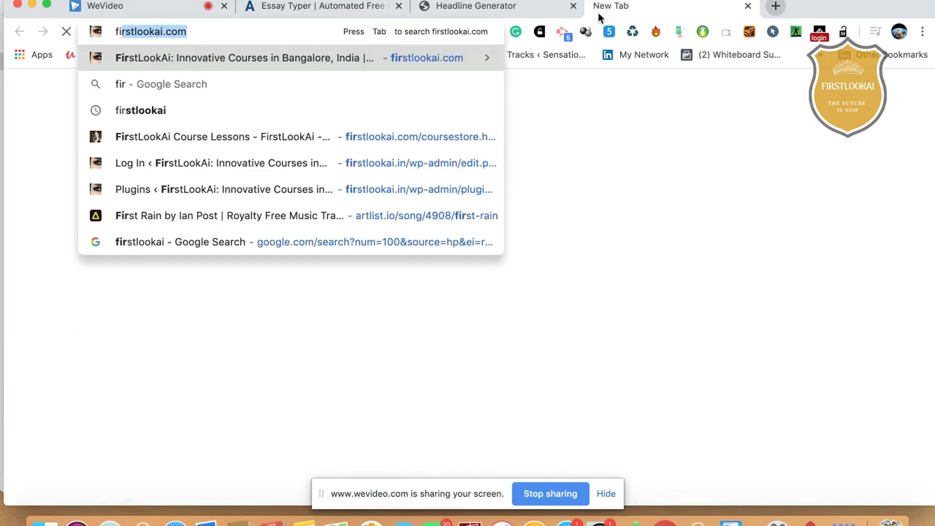
{"action": "key", "text": "Return"}
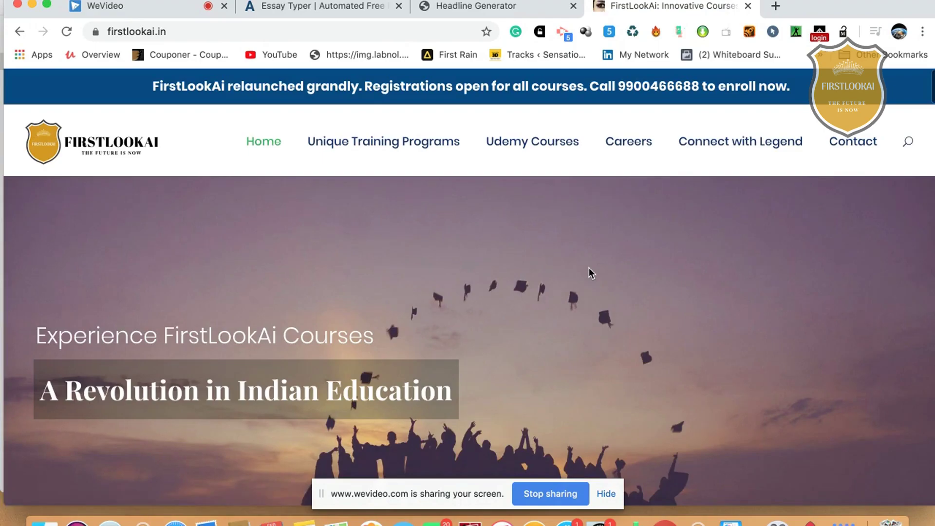
Examine the FirstLookAi home page, including its banner slides, feature highlights, registration section and the About FirstLookAi text.
{"action": "scroll", "coordinate": [589, 269], "scroll_direction": "down", "scroll_amount": 2}
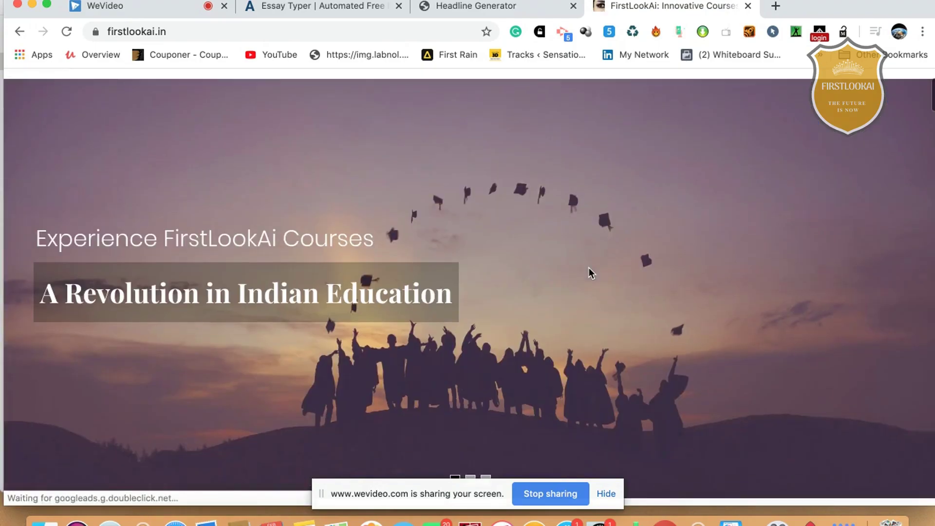
{"action": "scroll", "coordinate": [589, 269], "scroll_direction": "down", "scroll_amount": 3}
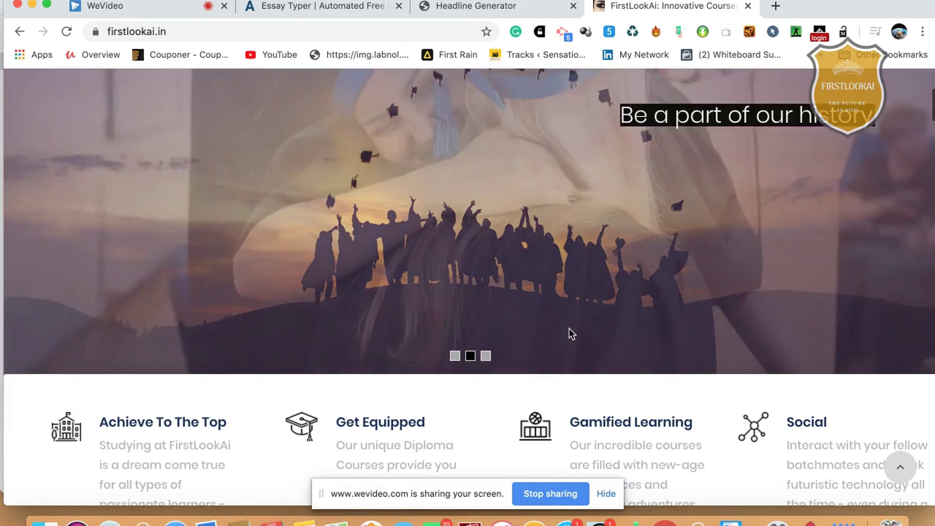
{"action": "scroll", "coordinate": [571, 333], "scroll_direction": "up", "scroll_amount": 2}
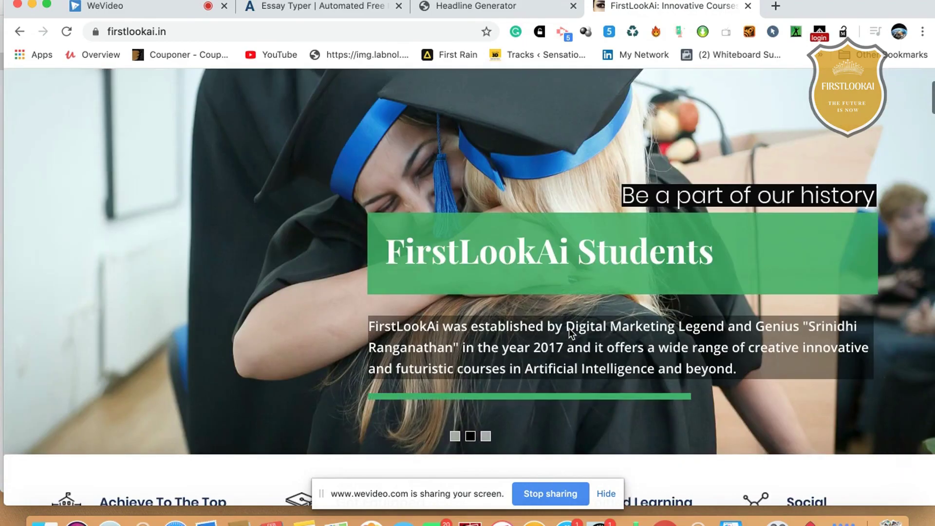
{"action": "scroll", "coordinate": [569, 329], "scroll_direction": "down", "scroll_amount": 1}
{"action": "left_click", "coordinate": [486, 372]}
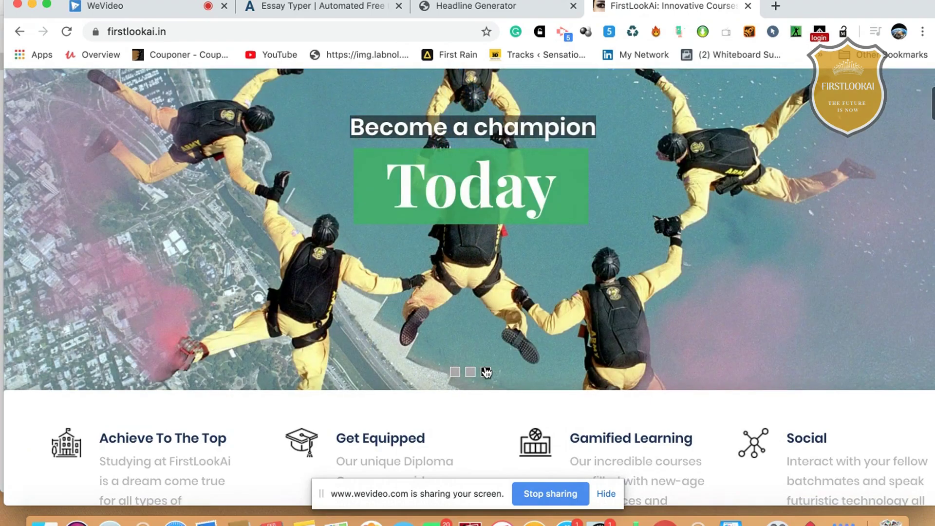
{"action": "scroll", "coordinate": [486, 372], "scroll_direction": "down", "scroll_amount": 5}
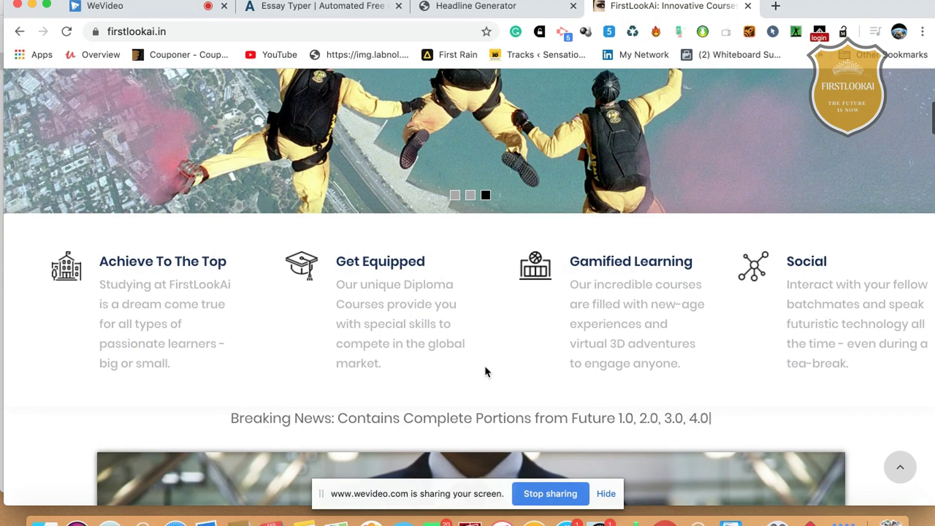
{"action": "scroll", "coordinate": [486, 368], "scroll_direction": "down", "scroll_amount": 1}
{"action": "scroll", "coordinate": [486, 368], "scroll_direction": "down", "scroll_amount": 10}
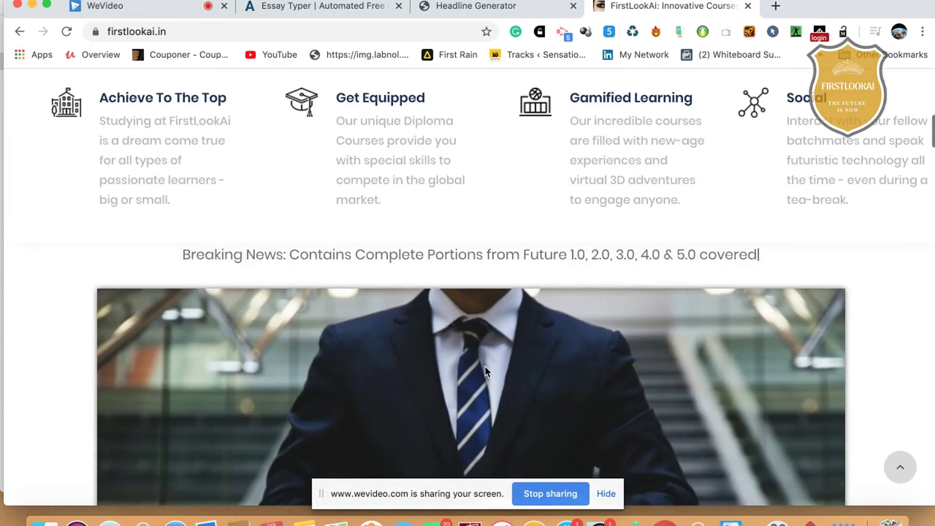
{"action": "scroll", "coordinate": [486, 366], "scroll_direction": "down", "scroll_amount": 8}
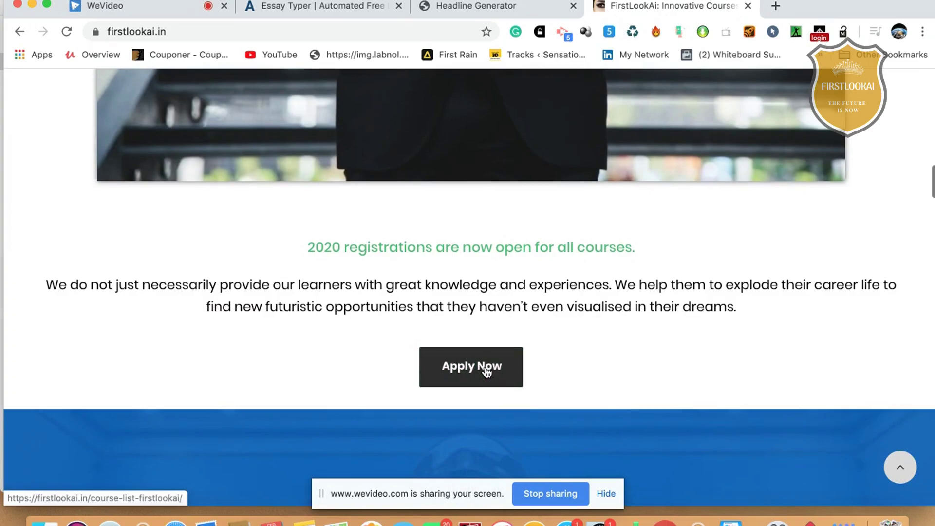
{"action": "scroll", "coordinate": [486, 372], "scroll_direction": "down", "scroll_amount": 13}
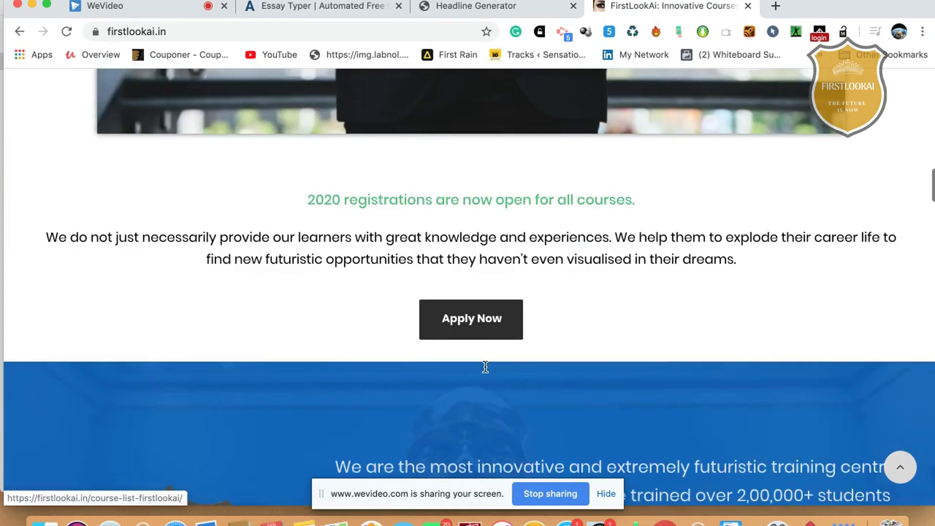
{"action": "scroll", "coordinate": [485, 366], "scroll_direction": "down", "scroll_amount": 2}
{"action": "scroll", "coordinate": [486, 366], "scroll_direction": "up", "scroll_amount": 3}
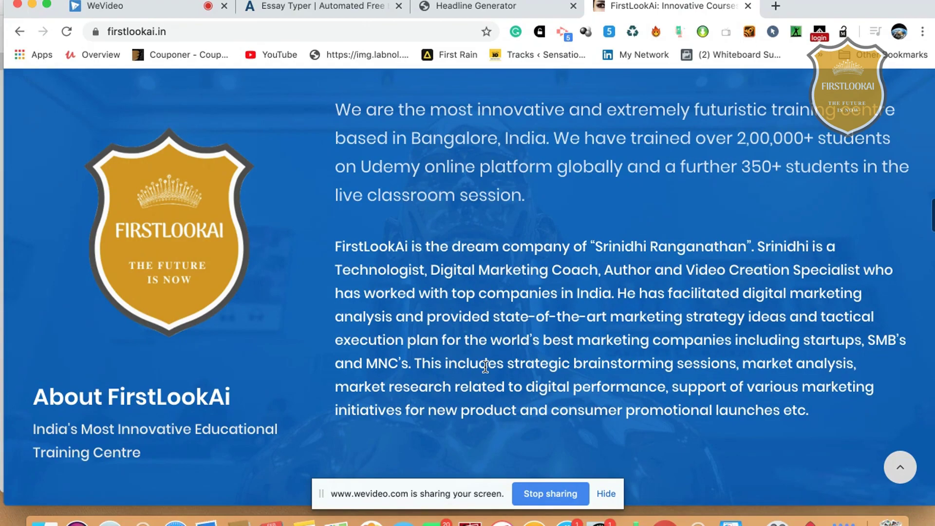
{"action": "scroll", "coordinate": [485, 366], "scroll_direction": "up", "scroll_amount": 15}
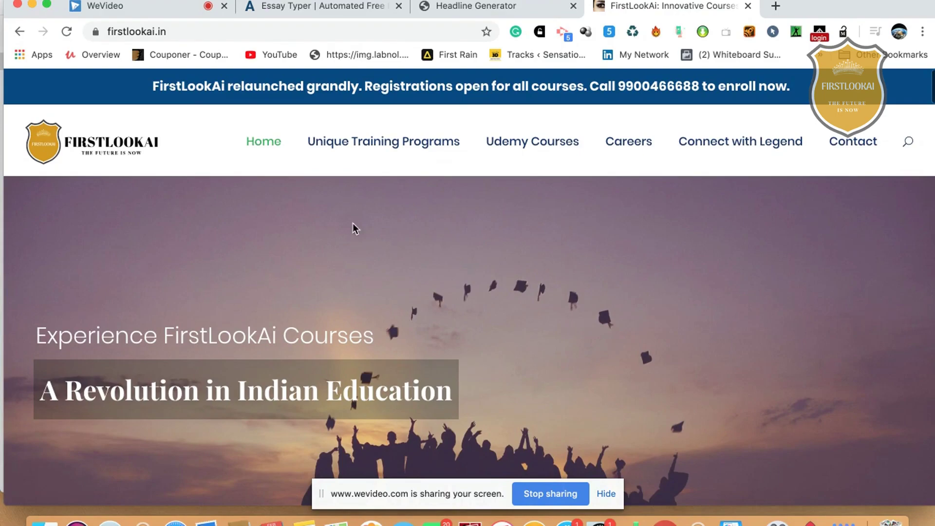
Look through the specialised certified courses on the Unique Training Programs page and return to the FirstLookAi home page.
{"action": "left_click", "coordinate": [379, 145]}
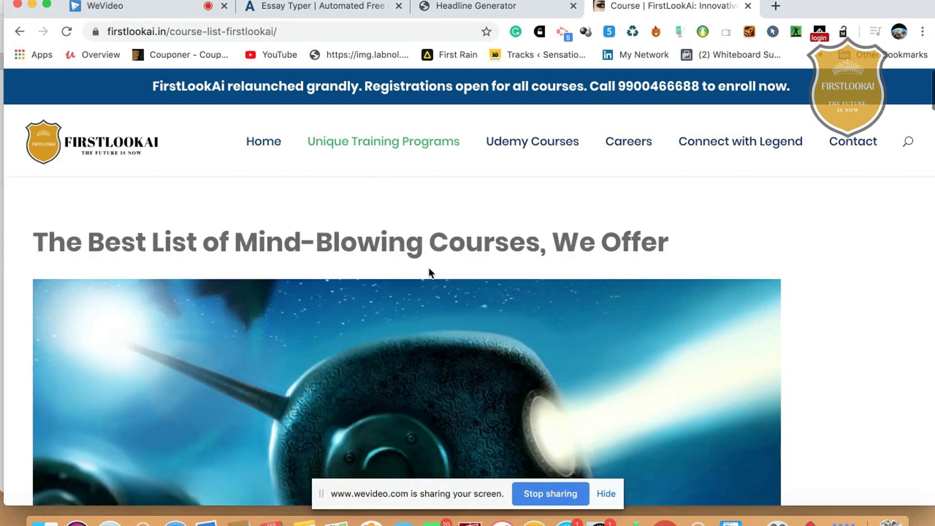
{"action": "scroll", "coordinate": [429, 270], "scroll_direction": "down", "scroll_amount": 7}
{"action": "scroll", "coordinate": [430, 272], "scroll_direction": "down", "scroll_amount": 10}
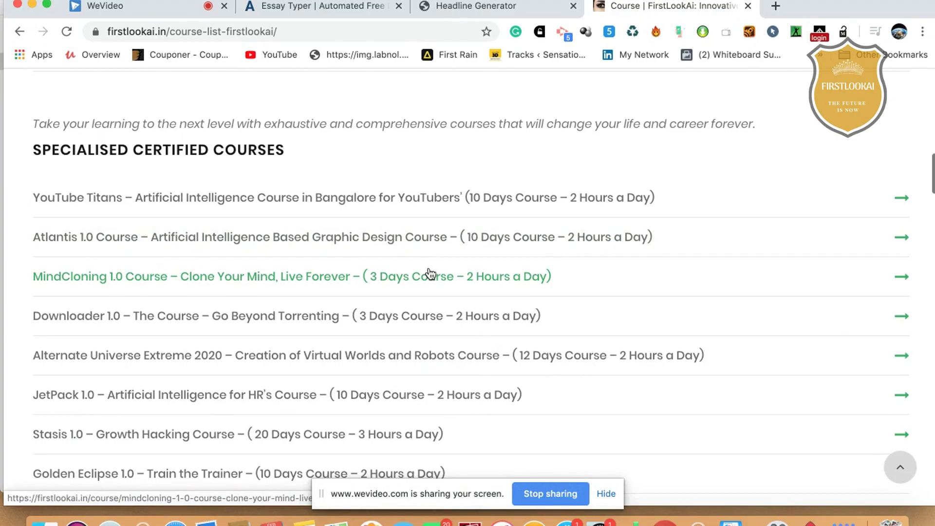
{"action": "scroll", "coordinate": [518, 288], "scroll_direction": "down", "scroll_amount": 3}
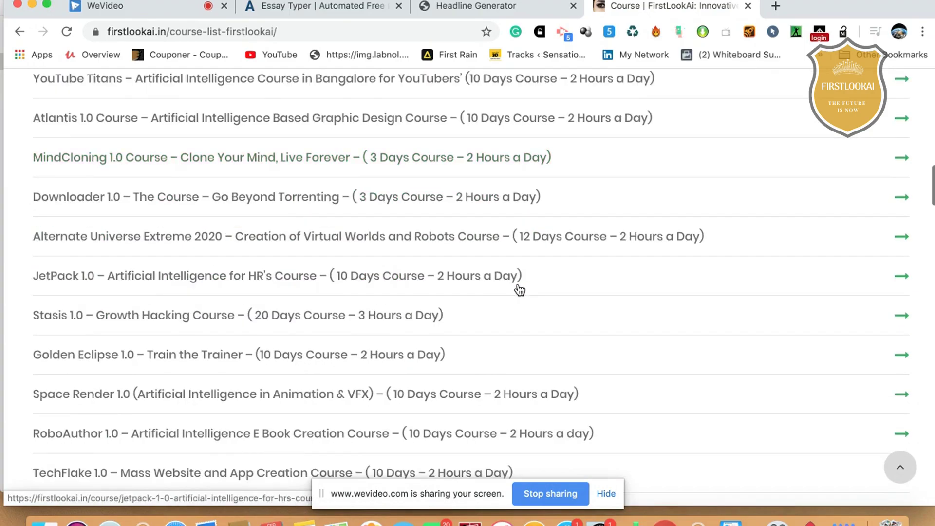
{"action": "scroll", "coordinate": [519, 289], "scroll_direction": "down", "scroll_amount": 7}
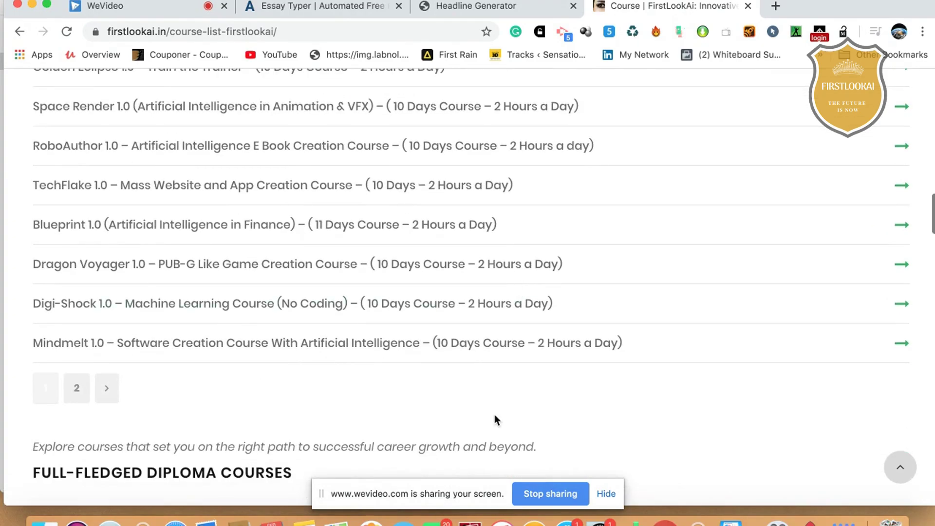
{"action": "scroll", "coordinate": [495, 417], "scroll_direction": "up", "scroll_amount": 15}
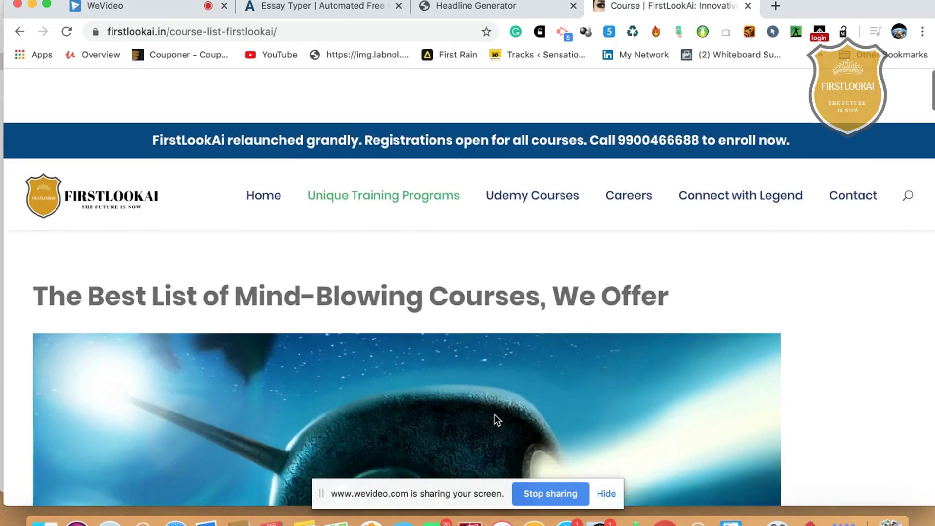
{"action": "left_click", "coordinate": [123, 147]}
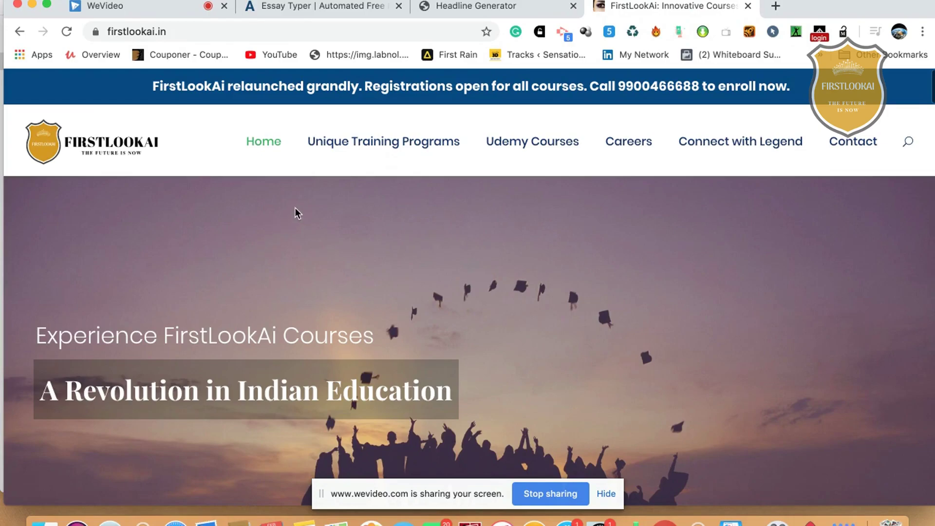
Return to the Essay Typer page and clear the existing "US Foreign Policy" essay topic.
{"action": "left_click", "coordinate": [349, 6]}
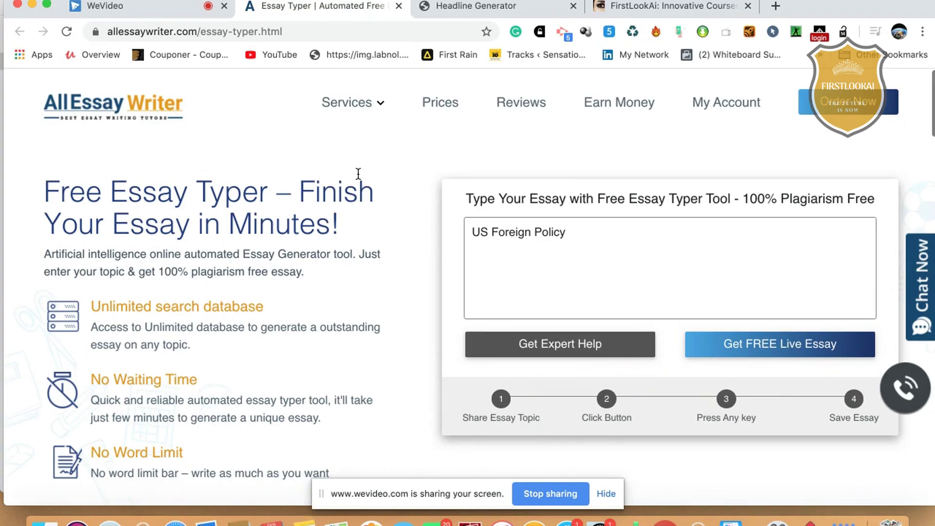
{"action": "left_click", "coordinate": [596, 253]}
{"action": "key", "text": "super+a"}
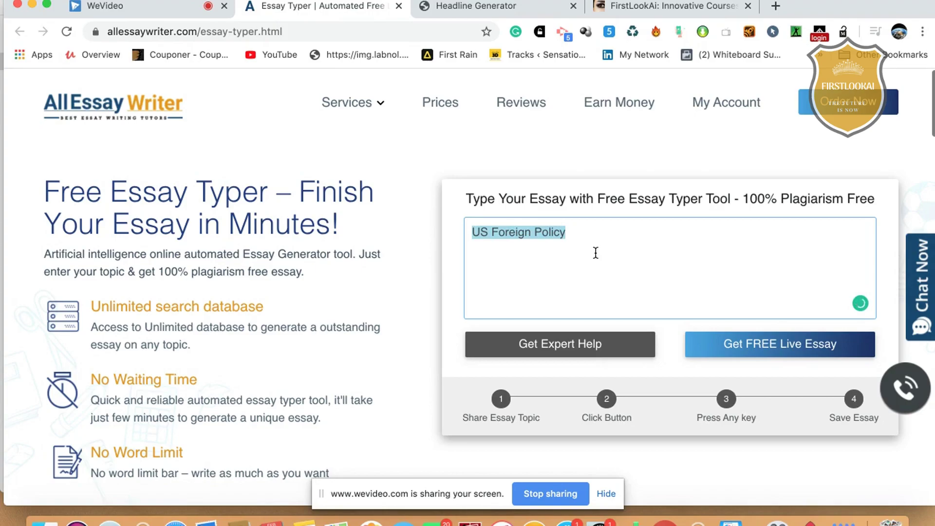
{"action": "left_click_drag", "start_coordinate": [768, 192], "coordinate": [836, 197]}
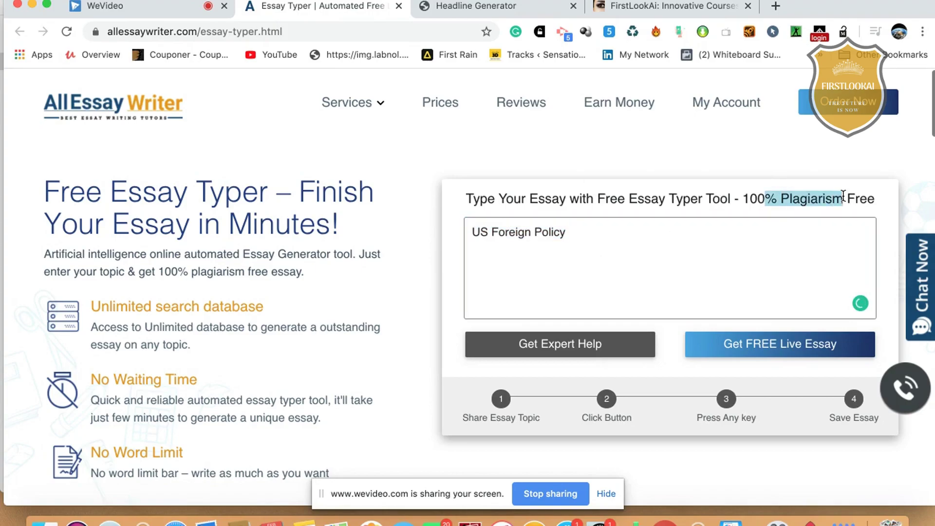
{"action": "left_click", "coordinate": [662, 258]}
{"action": "key", "text": "super+a"}
{"action": "type", "text": "A"}
{"action": "key", "text": "BackSpace"}
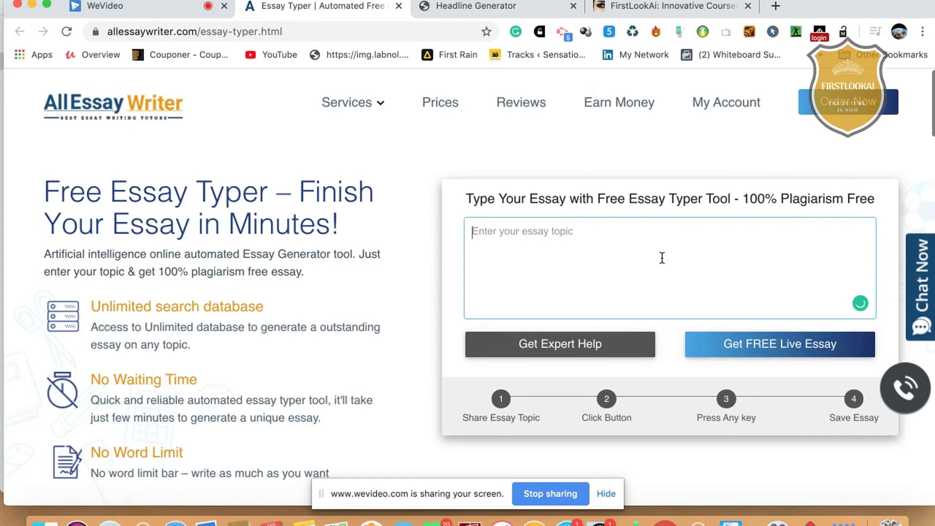
{"action": "type", "text": "Cat"}
{"action": "key", "text": "BackSpace"}
{"action": "key", "text": "BackSpace"}
{"action": "type", "text": "Rocket"}
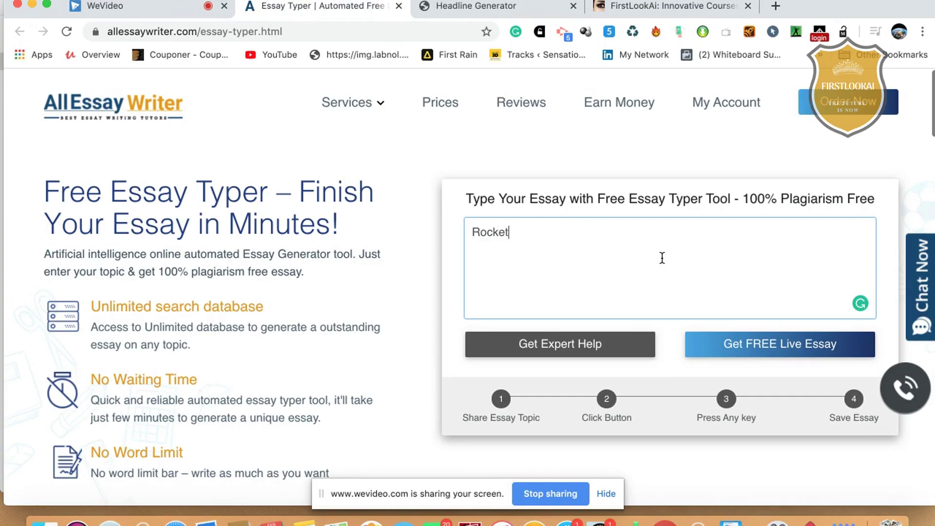
Set the essay topic to "Artificial Intelligence" and request the free live essay.
{"action": "key", "text": "super+a"}
{"action": "type", "text": "Artificial Intelligenc"}
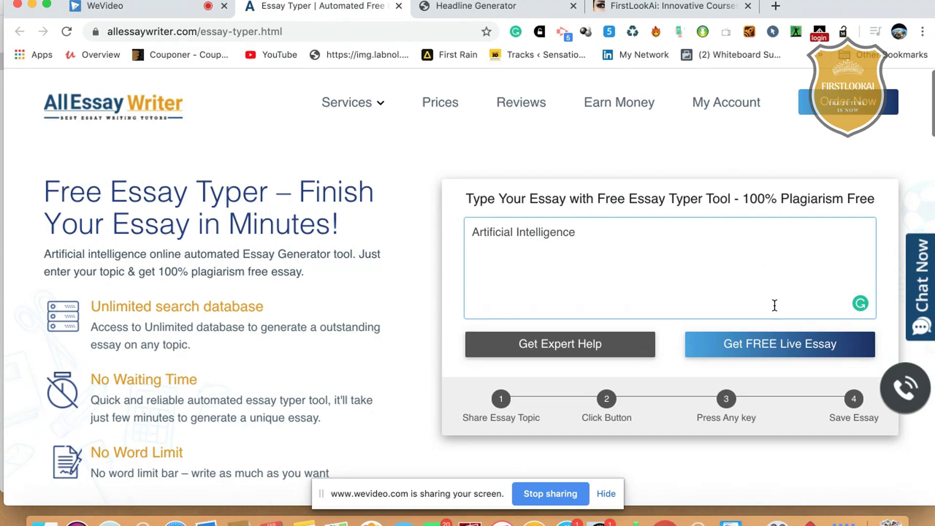
{"action": "left_click", "coordinate": [765, 345]}
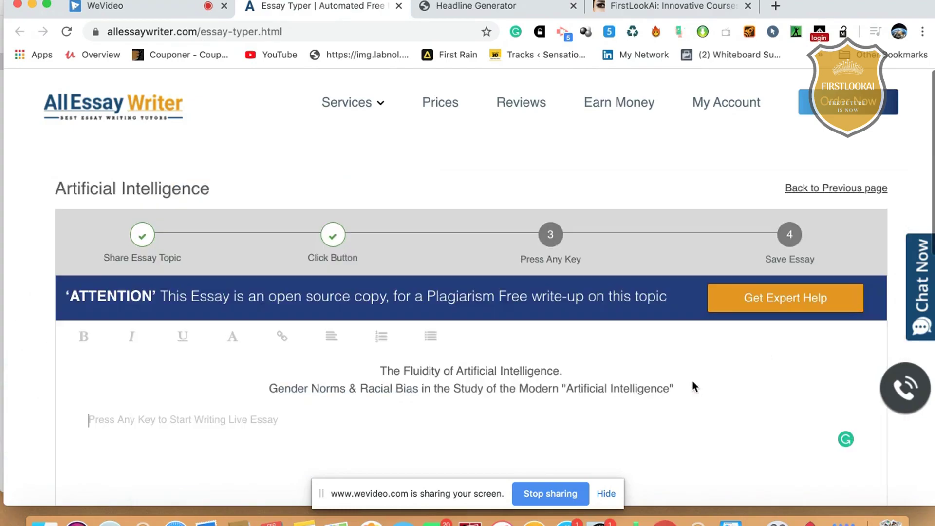
Generate the live Artificial Intelligence essay with continuous arbitrary text entry, from the computer science introduction through the passage on human "folk psychology".
{"action": "scroll", "coordinate": [692, 381], "scroll_direction": "down", "scroll_amount": 3}
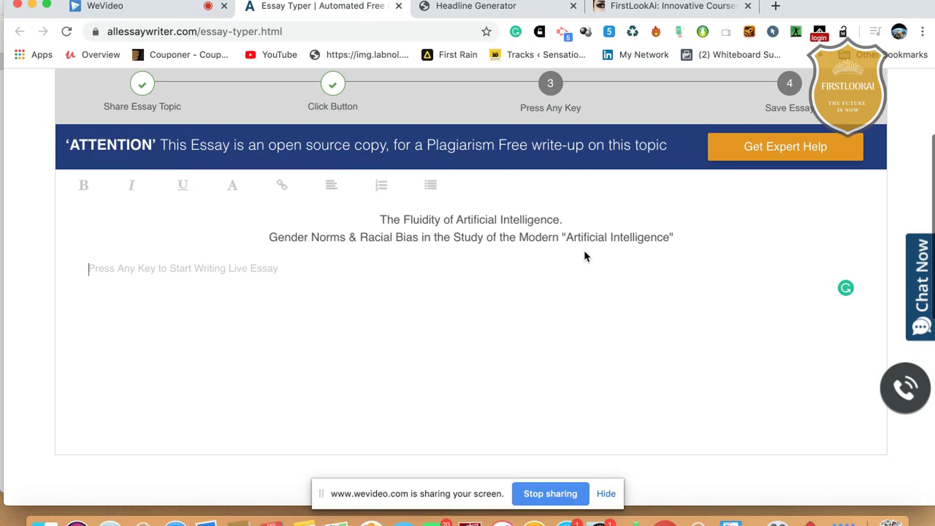
{"action": "type", "text": "In computer science, artificial int"}
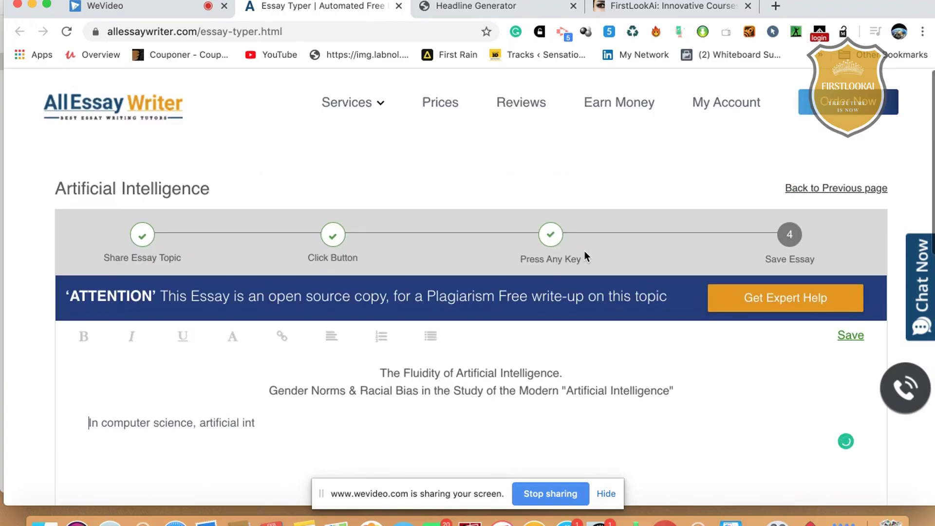
{"action": "type", "text": "elligence, sometimes"}
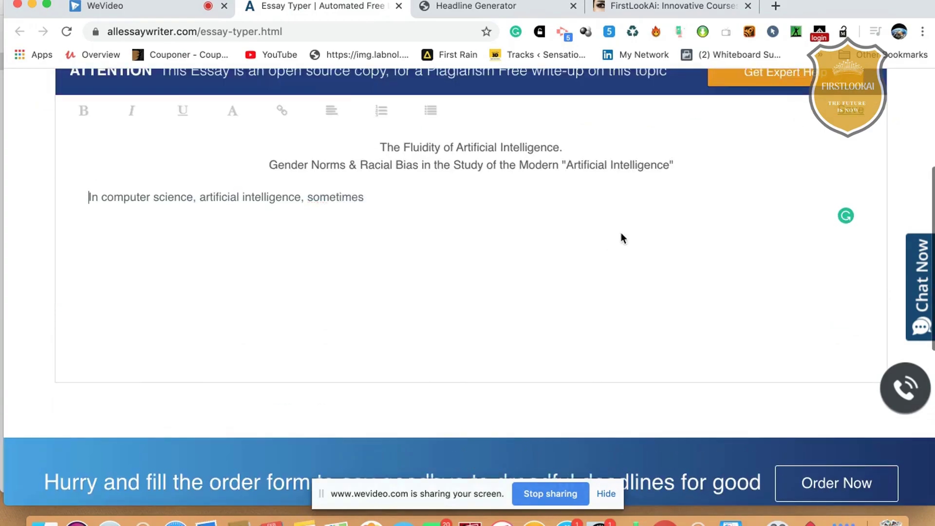
{"action": "type", "text": " called machine intell"}
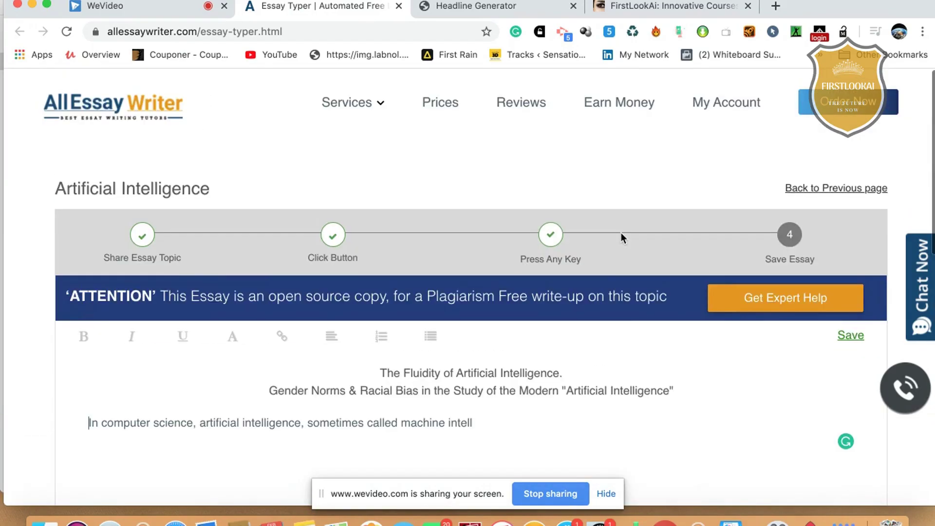
{"action": "type", "text": "igence, is intelligence demonstrated by machines, in contrast to the natural intelligence displayed by humans. Leading AI textbooks def"}
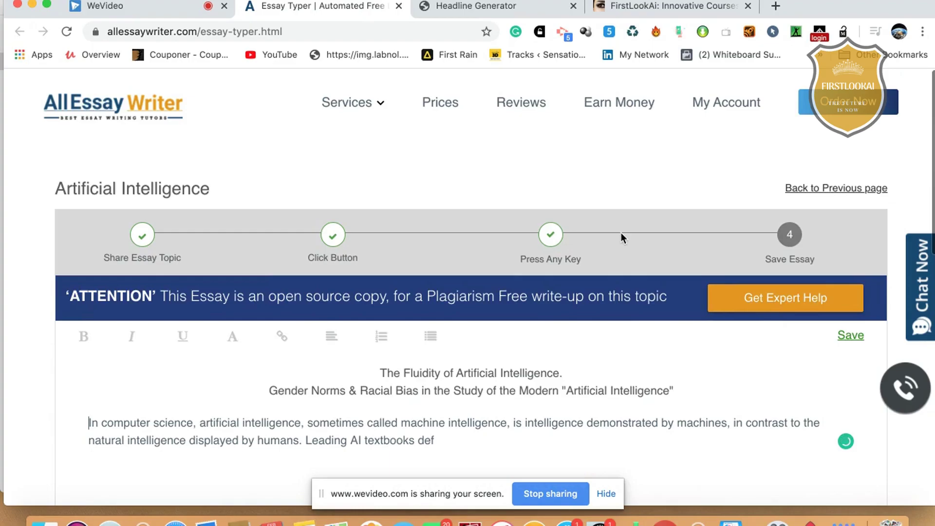
{"action": "type", "text": "ine the field as the study of \"intelligent agents\": any device that perceives its environment and takes actions that maximize its chance of successfully achieving its goals. A quip in Tesler's Theorem says \"AI is w"}
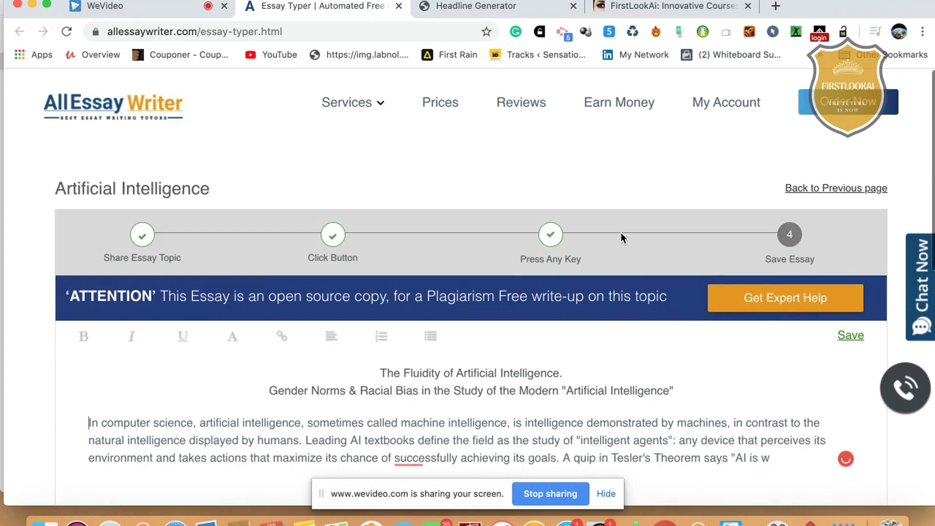
{"action": "type", "text": "hatever hasn't been done yet.\" For instance, optical character recognition is frequently excluded from things considered to be AI, having become a routine technology. Modern machine capabilities generally classified as AI in"}
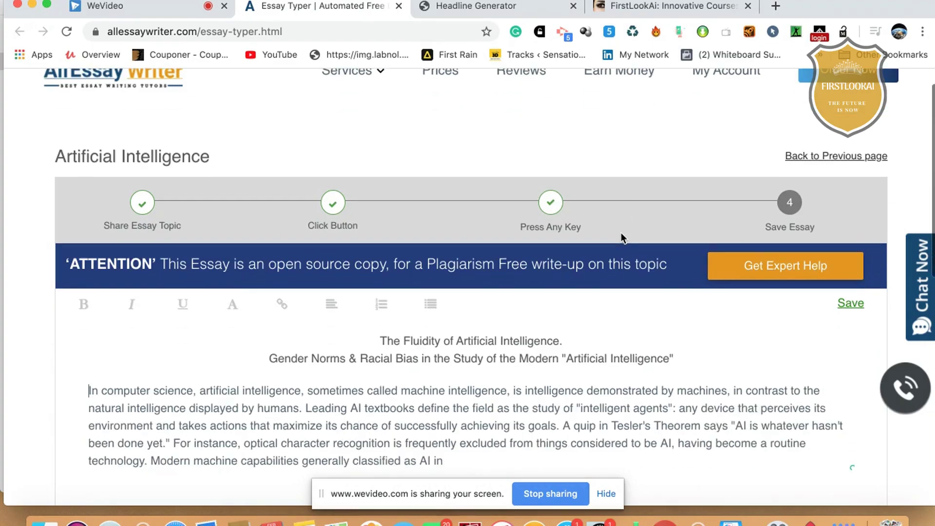
{"action": "type", "text": "clude successfully understanding human speech, competing at the highest level in strategic game systems, This raises philosophical arguments about the nature of the mind and the ethics of creating artificial beings en"}
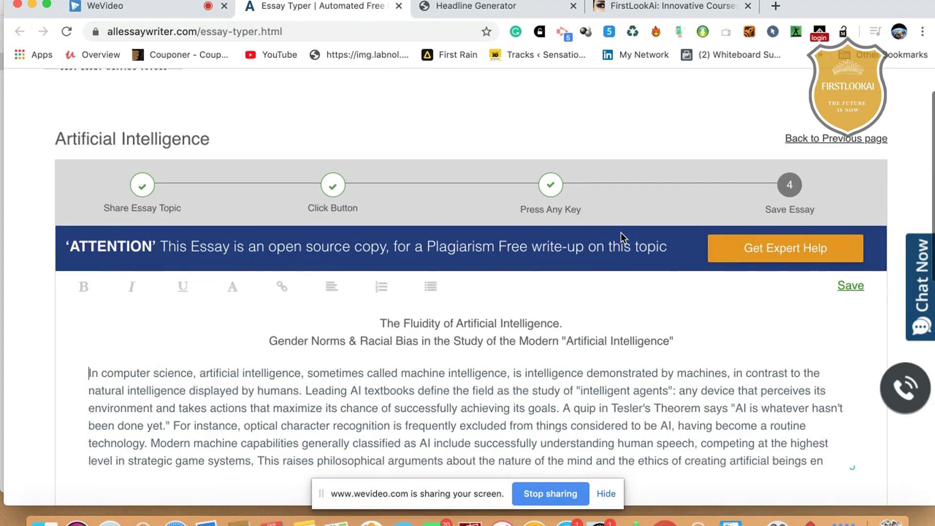
{"action": "type", "text": "dowed with human-like intelligence. These issues have been explored by myth, fiction and philosophy since antiquity. Others believe that AI, unlike previous technological revolutions, will create a risk of mass unemployment."}
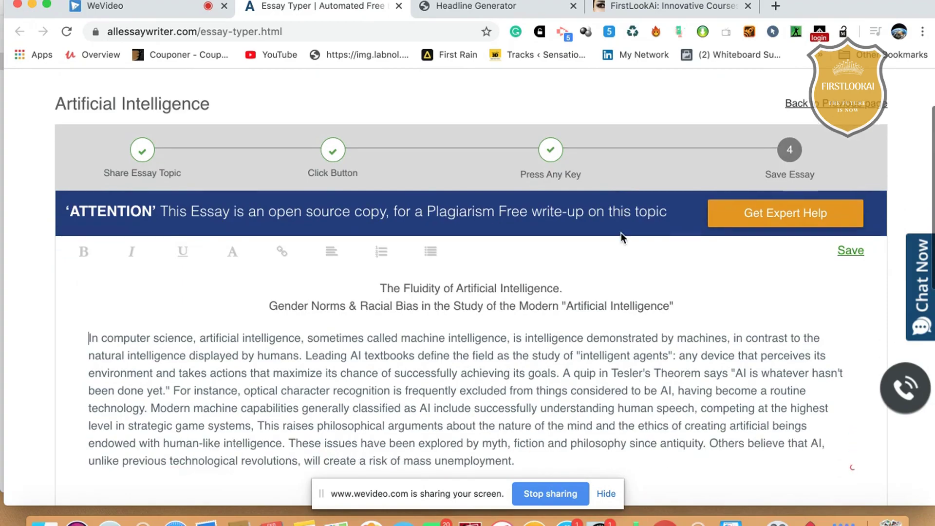
{"action": "type", "text": " The first work that is now generally recognized as AI was McCullouch and Pitts' 1943 formal design for Turing-complete \"artificial neurons\". The field of AI research was born at a workshop at Dartmouth College in 1956, Attendees Allen Newell, Herbert Simon, John McCarthy, Marvin Minsky  and Arthur Samuel  became the founders and leaders of AI research., solving"}
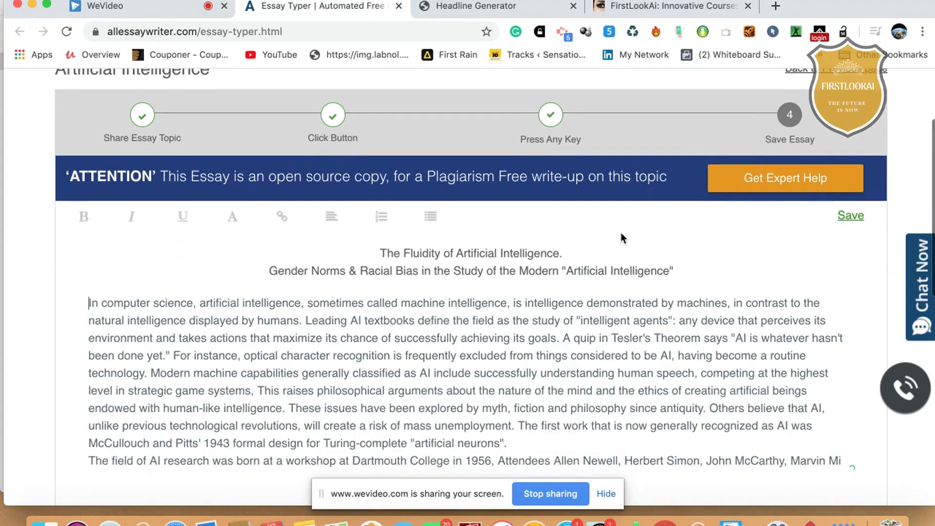
{"action": "type", "text": " word problems in algebra, proving logical theorems  and speaking English. In the late 1990s and early 21st century, AI began to be used for logistics, data mining, medical diagnosis and other areas. The Kinect, which provides a 3D body–motion interface for the Xbox 360 and the Xbox One, uses algorithms that emerged from lengthy AI research as do intelligent personal assistants in smartp"}
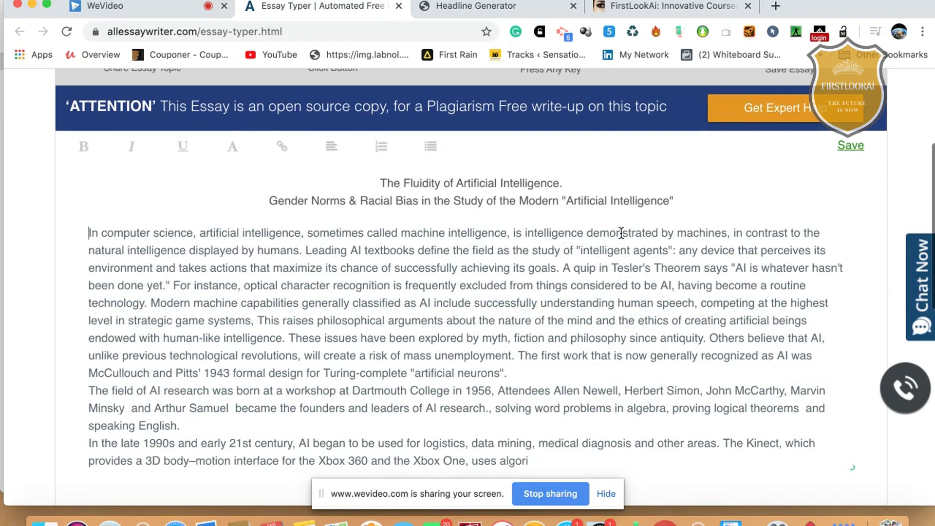
{"action": "type", "text": "hones. In March 2016, AlphaGo won 4 out of 5 games of Go in a match with Go champion Lee Sedol, becoming the first computer Go-playing system to beat a professional Go player without handicaps. In the 2017 Future of Go Summit, AlphaGo won a three-game match with Ke Jie, who at the time continuously held the wo"}
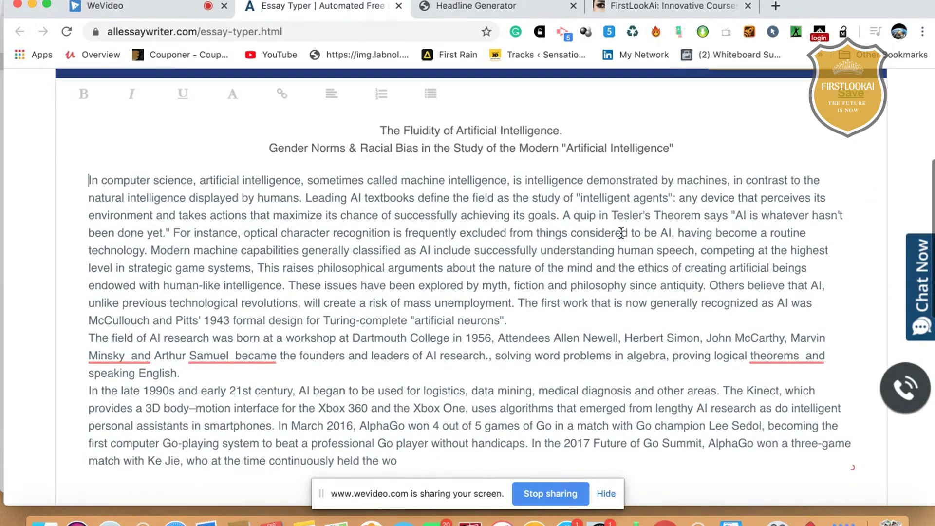
{"action": "type", "text": "rld No. 1 ranking for two years. This marked the completion of a significant milestone in the development of Artificial Intelligence as Go is a relatively complex game, more so than Chess. According to Bloomberg's Jack Clark, 2015 was a landmark year for artificial intelligence, with the number of software projects that use AI Google increased from a \"sporadic usage\" in 2012 to more than 2,700 projects. Clark also presents factual data indicating the improvements of AI since 2012 supported by lower error rates in image processing tasks. He attributes this to an increase in affordable neural networks, due to a rise in cloud computing infra"}
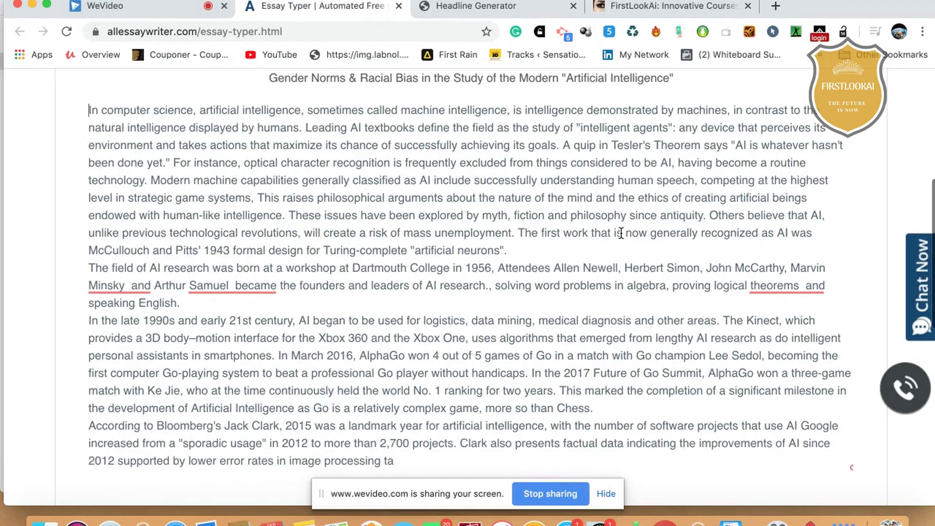
{"action": "type", "text": "structure and to an increase in research tools and datasets. Around 2016, China greatly accelerated its government funding; given its large supply of data and its rapidly increasing research output, some observers believe it may be on track to becoming an \"AI superpower\". However, it has been acknowledged that reports regarding artificial intelligence have tended to be exaggerated. Definitions Computer science defines AI research as the study of \"intelligent agents\": any device that perceives its environment and takes actions that maximize its chance of successfully achieving its goals. Basics A typical AI analyzes its environment and takes actions that maximize its chance of success. AI often revolves around the use of algorithms. An algorithm is a set of unambiguous instructions that a mechanical computer can execute. A complex algorithm is often built on top of other, simpler,"}
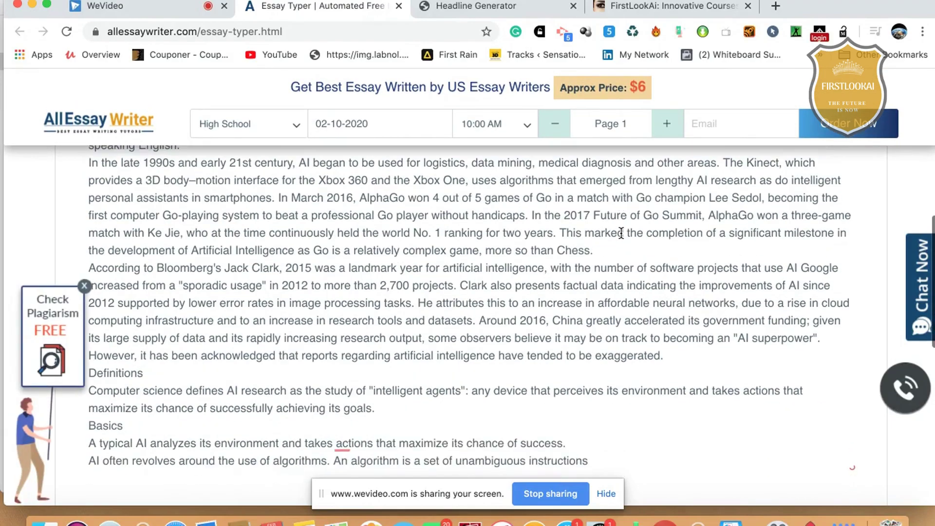
{"action": "type", "text": " algorithms. A simple example of an algorithm is the following  recipe for play at tic-tac-toe:"}
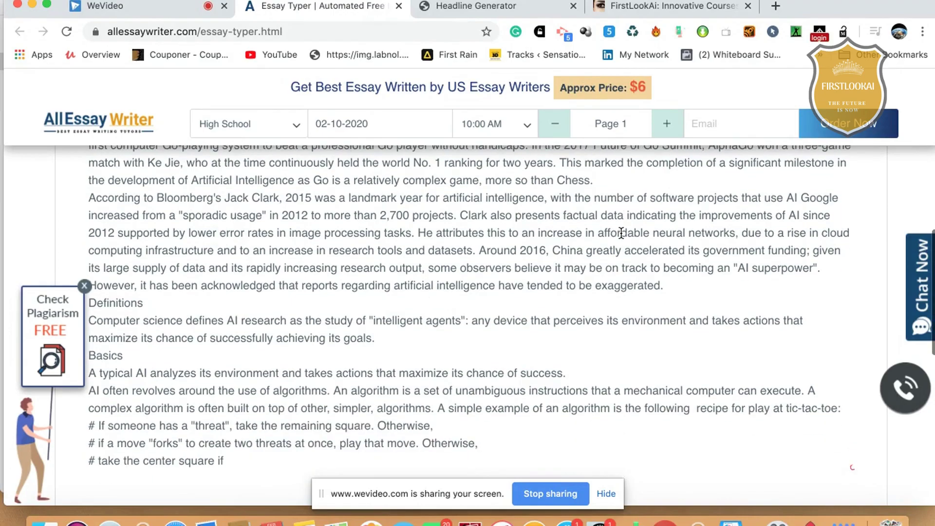
{"action": "type", "text": " # If someone has a \"threat\", take the remaining square. Otherwise, # if a move \"forks\" to create two threats at once, play that move. Otherwise, # take the center square if it is free. Otherwise, # if your opponent has played in a corner, take the opposite corner. Otherwise, # take an empty corner if one exists. Otherwise, # take any empty square. Many AI algorithms are capable of"}
{"action": "type", "text": " learning from data; they can enhance themselves by learning new heuristics, or can the"}
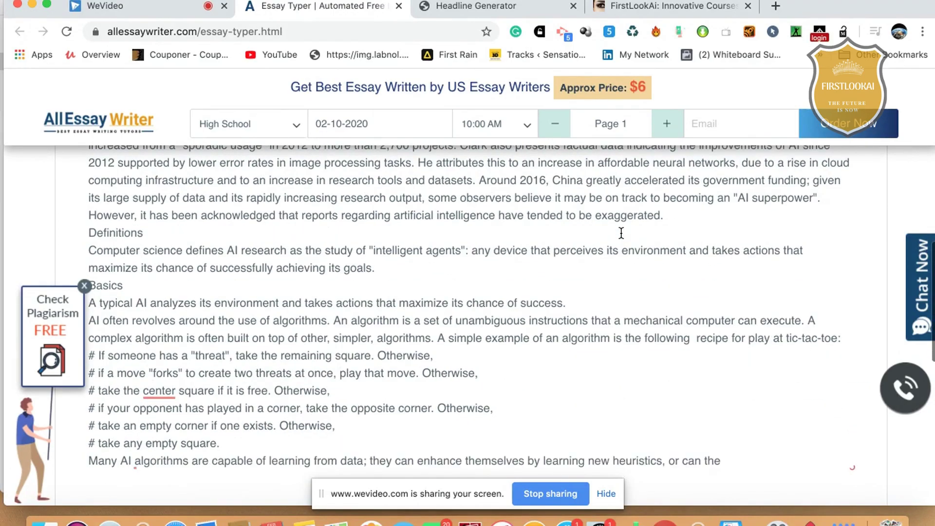
{"action": "type", "text": "mselves write other algorithms. Some of the \"learners\" described below, including Bayesian networks, decision trees, and nearest-neighbor, could theoretically,  learn to approximate any function, including which combination of mathematical functions would best describe the world. These learners could therefore, derive all possible knowledge, by considering every possible"}
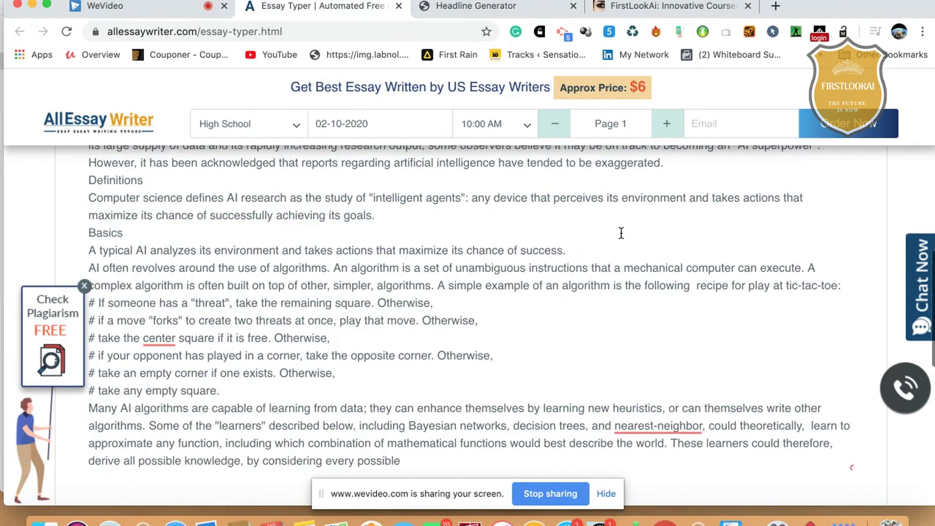
{"action": "type", "text": " hypothesis and matching them against the data. In practice, it is almost never possible to consider every possibility, because of the phenomenon of \"combinatorial explosion\", where the amount of time needed to solve a problem grows exponentially. Much of AI research involves figuring out how to identify and avoid considering broad range of possibilities that are unlikely to be beneficial. The earliest  approach to AI was symbolism : \"If an otherwise healthy adult has a fever, the then they may have influenza\". A second, more general, approach is Bayesian inference: \"If the current patient has a fever, adjust the probability they have influenza in such-and-such way\". The third major approach, extremely popular in routine business AI applications, are analogizers such as SVM and nearest-neighbor: \"After examining the records of known past patients whose temperature, symptoms, age, and other factors mostly match the current patient, X% of those patients turn"}
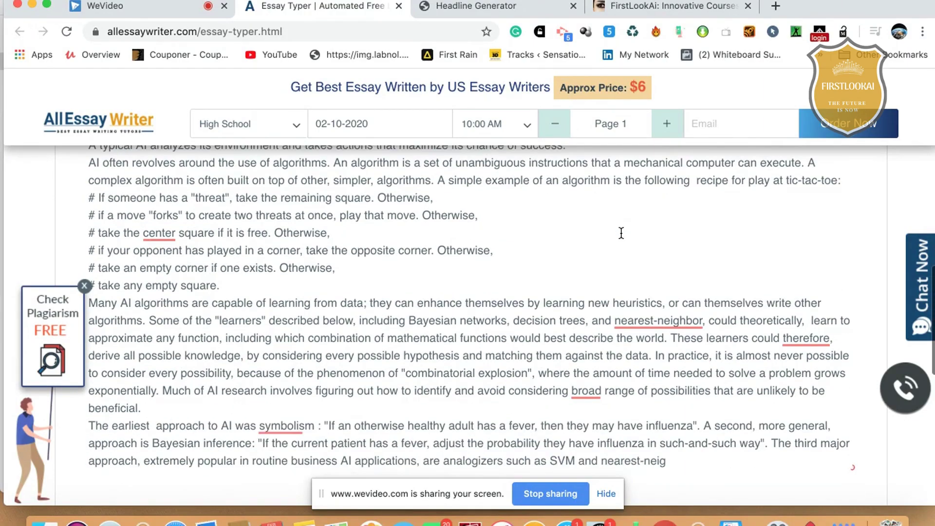
{"action": "type", "text": "ed out to have influenza\". A fourth approach is harder to intuitively understand, but is inspired by how the brain's machinery works: the artificial neural network approach uses artificial \"neurons\" that can learn by comparing itself to the desired output and altering the strengths of the connections between its internal neurons to \"reinforce\" connections that seemed to be useful. These four main approaches can overlap with each other and with evolutionary systems; for example, neural nets can le"}
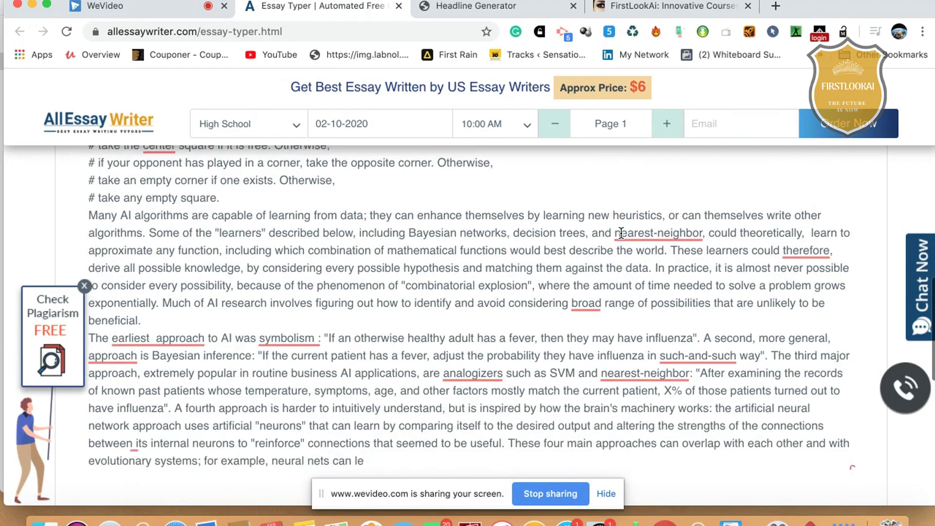
{"action": "type", "text": "arn to make inferences, to generalize, and to make analogies. Some systems implicitly or explicitly use multiple of these approaches, alongside many other AI and non-AI algorithms; the best approach is often different depending on the problem.  Learning algorithms work on the basis that strategies, algorithms, and inferences that worked well in the past are likely to continue working well in the future. These infe"}
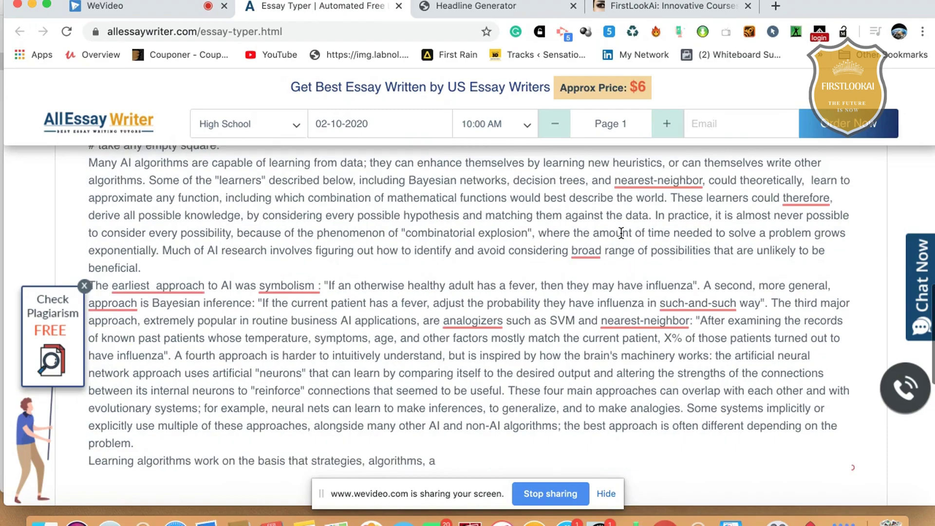
{"action": "type", "text": "rences can be obvious, such as \"since the sun rose every morning for the last 10,000 days, it will probably rise tomorrow morning as well\". They can be nuanced, such as \"X% of families have geographically separate species with color variants, so there is a Y% chance that undiscovered black swans exist\". Learners also wo"}
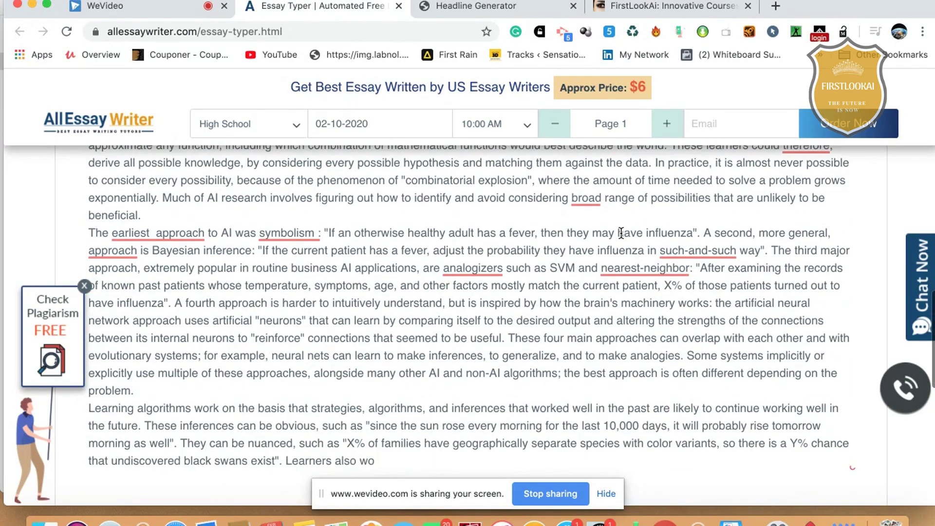
{"action": "type", "text": "rk on the basis of \"Occam's razor\": The simplest theory that explains the data is the likeliest. Therefore, according to Occam's razor principle, a learner must be designed such that it prefers simpler theories to complex theories, except in cases where the complex theory is proven substantially better.  Settling on a bad, overly complex theory gerrymandered to fit all the past training data is known as overfitting. Many systems attempt to reduce overfitting by rewarding a theory in accordance with how well it fits t"}
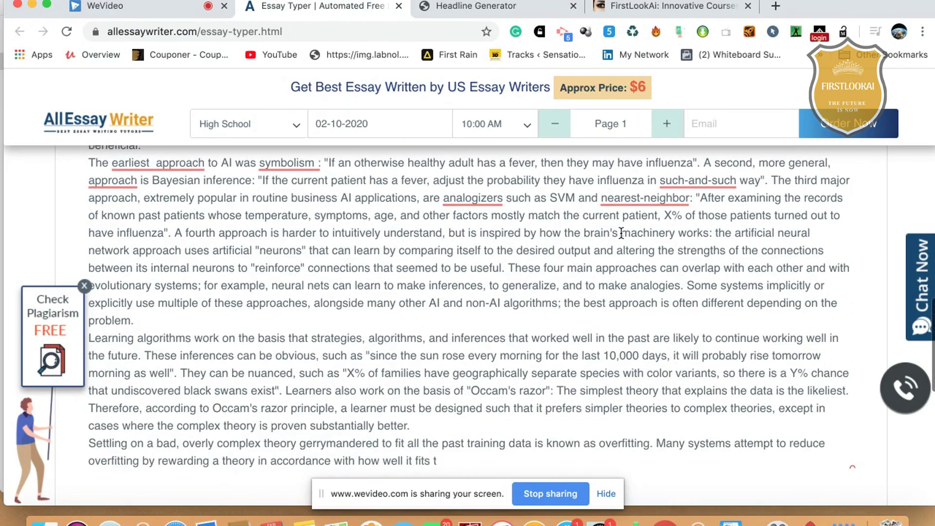
{"action": "type", "text": "he data, but penalizing the theory in accordance with how complex the theory is. Besides classic overfitting, learners can also disappoint by \"learning the wrong lesson\". A toy example is that an image classifier trained only on pictures of brown horses and black cats might conclude that all brown patches are likely to be horses. A real-world example is that, unlike humans, current image classifiers don't determine the spatial relationship between components of the picture; in"}
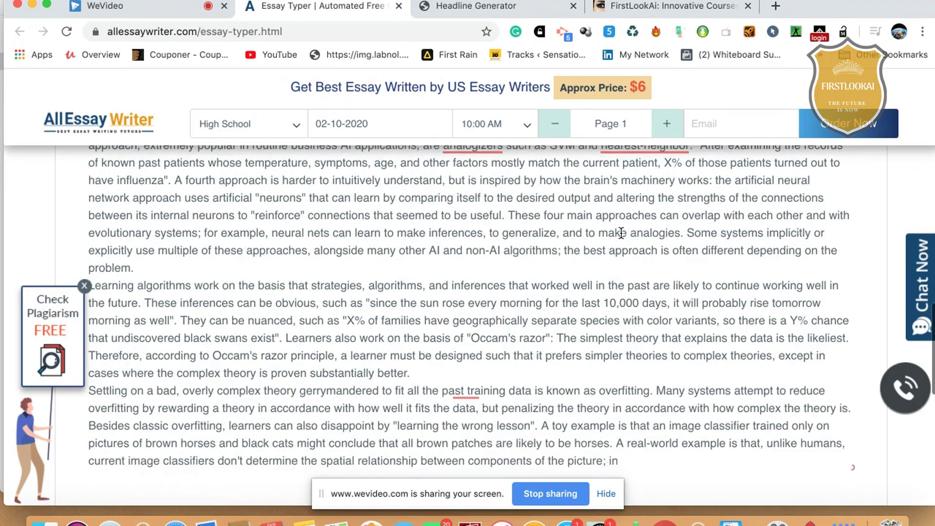
{"action": "type", "text": "stead, they learn abstract patterns of pixels that humans are oblivious to, but that linearly correlate with images of certain types of real objects. Faintly superimposing such a pattern on a legitimate image results in an \"adversarial\" image that the system misclassifies.  Compared with humans, existing AI lacks several features of human \"commonsense reasoning\"; most notably, humans have powerful mechanisms for reasoning about \"naïve physics\" such as space, time, and physical interactions. This enables even young children to easily make inferences like \"If I roll this pen off a table, it will fall on the floor\". Humans also have a powerful mechanism of \"folk psychology\" that helps them to interpret natural-language sentences such as \"The city councilmen refused the demonstrators a permit because they advocated vio"}
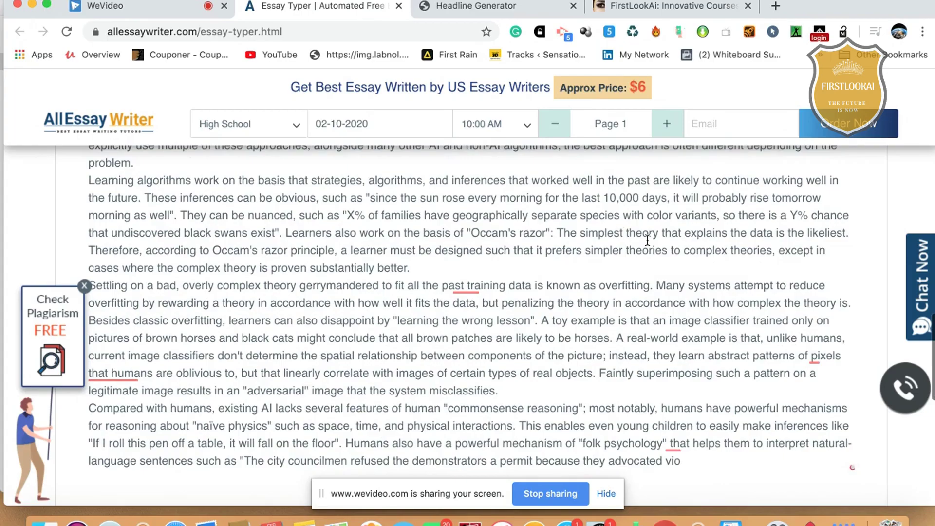
Copy the essay's opening two paragraphs, from "In computer science, artificial intelligence" through "speaking English.".
{"action": "scroll", "coordinate": [634, 239], "scroll_direction": "up", "scroll_amount": 20}
{"action": "scroll", "coordinate": [646, 239], "scroll_direction": "down", "scroll_amount": 5}
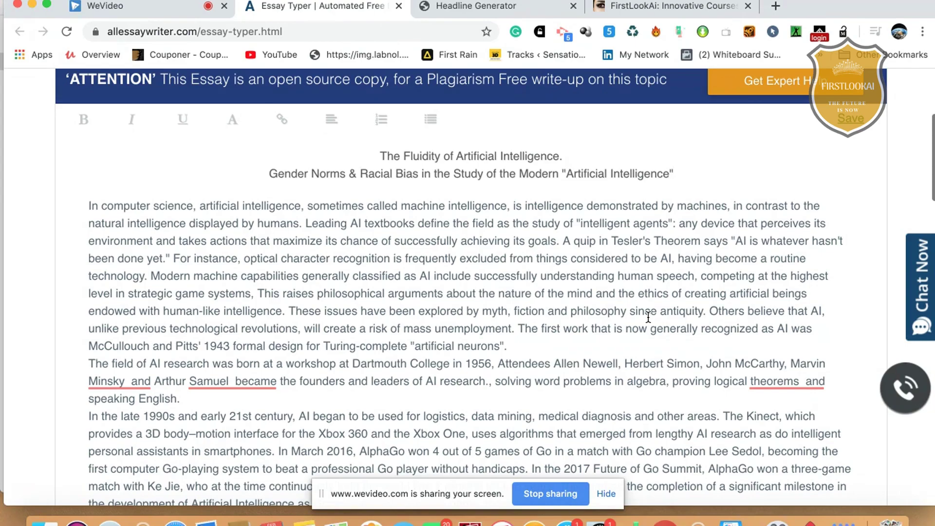
{"action": "left_click", "coordinate": [648, 317]}
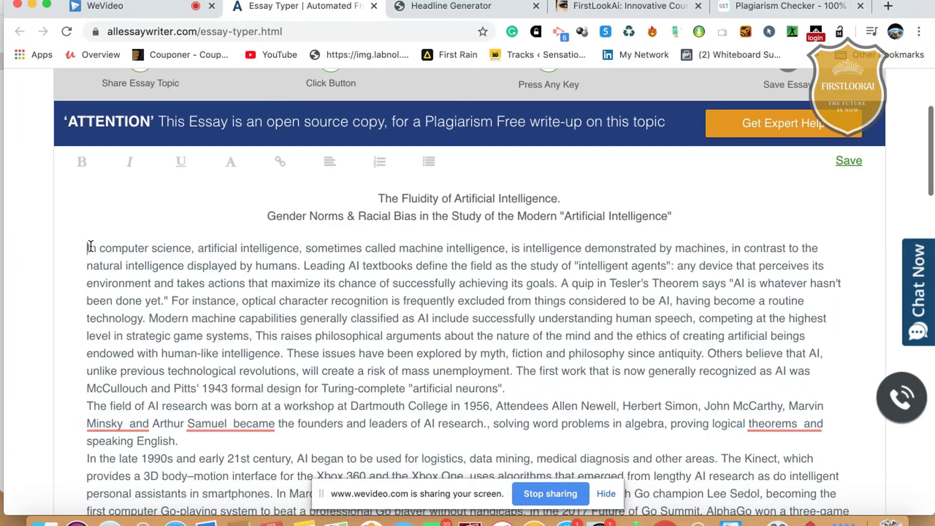
{"action": "left_click_drag", "start_coordinate": [96, 250], "coordinate": [219, 437]}
{"action": "key", "text": "super+c"}
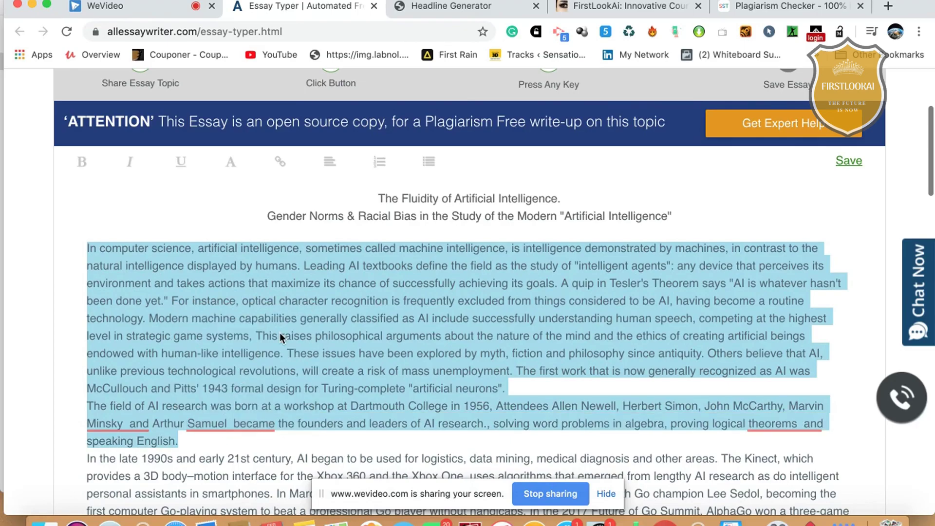
{"action": "right_click", "coordinate": [280, 332]}
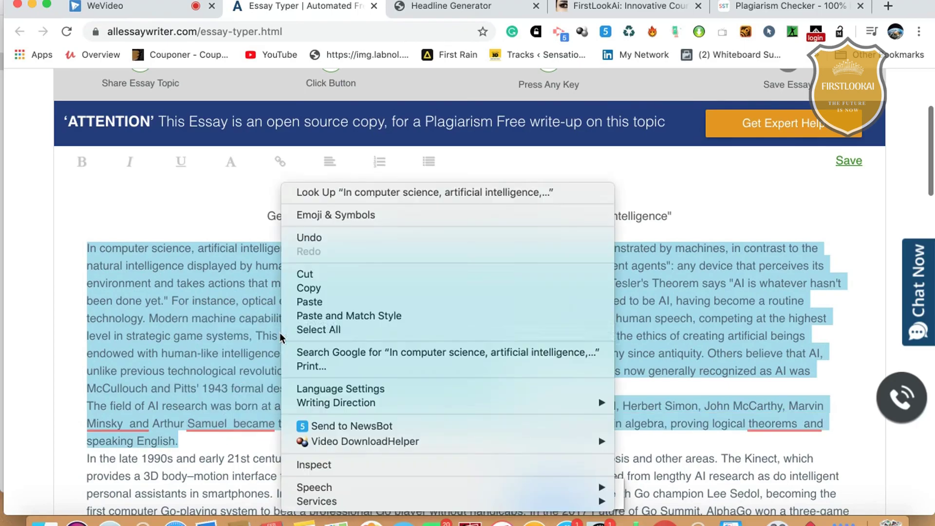
{"action": "left_click", "coordinate": [313, 289]}
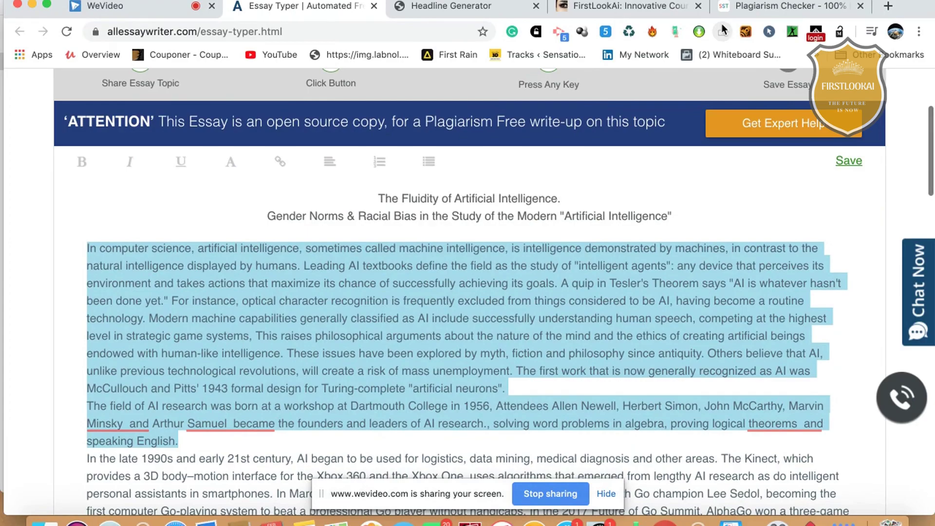
Switch to the SmallSEOTools Plagiarism Checker page and paste the copied essay paragraphs into its text box.
{"action": "left_click", "coordinate": [785, 6]}
{"action": "left_click", "coordinate": [408, 319]}
{"action": "key", "text": "super+v"}
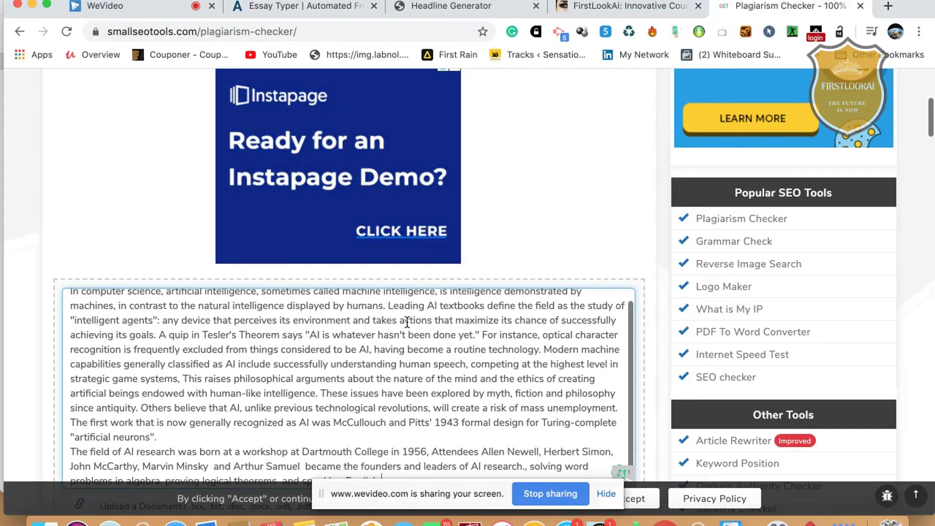
Start the plagiarism check on the pasted text and complete the image verification by selecting the three palm tree pictures.
{"action": "scroll", "coordinate": [570, 230], "scroll_direction": "down", "scroll_amount": 10}
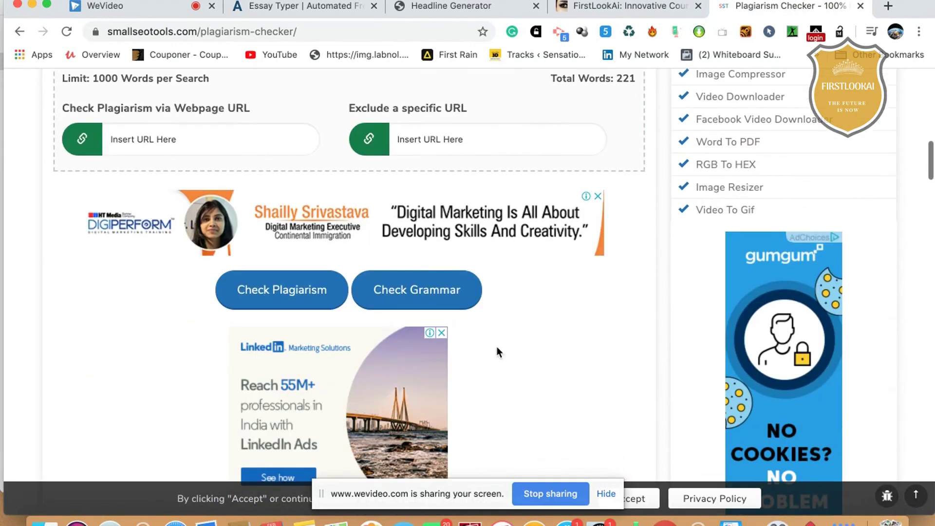
{"action": "left_click", "coordinate": [295, 296]}
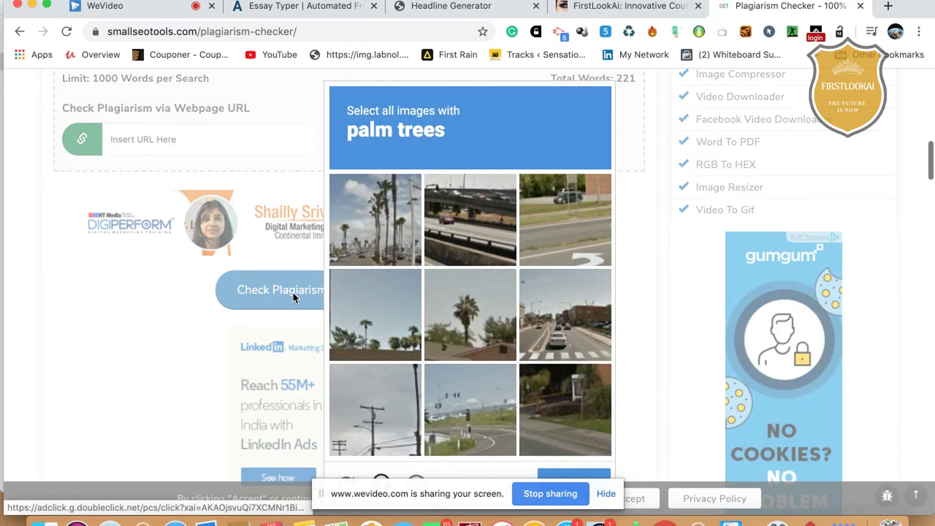
{"action": "left_click", "coordinate": [388, 234]}
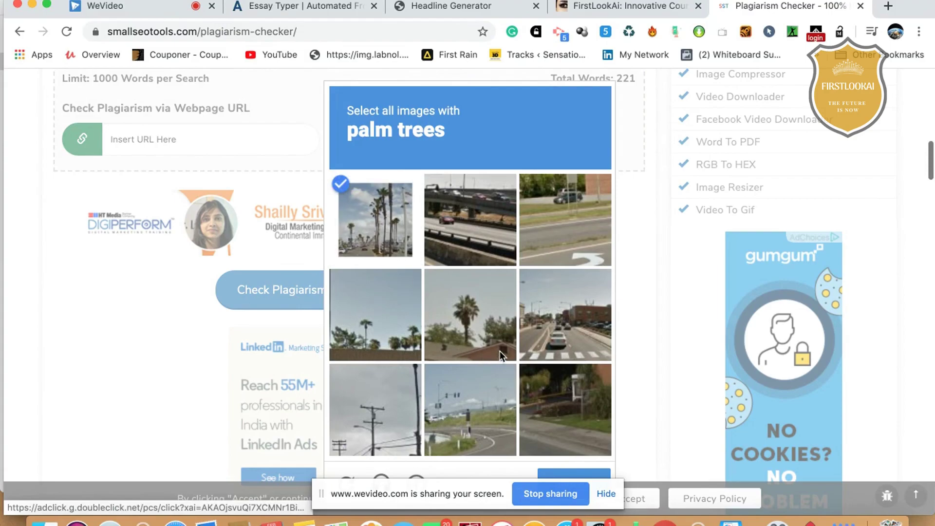
{"action": "left_click", "coordinate": [481, 341]}
{"action": "left_click", "coordinate": [404, 333]}
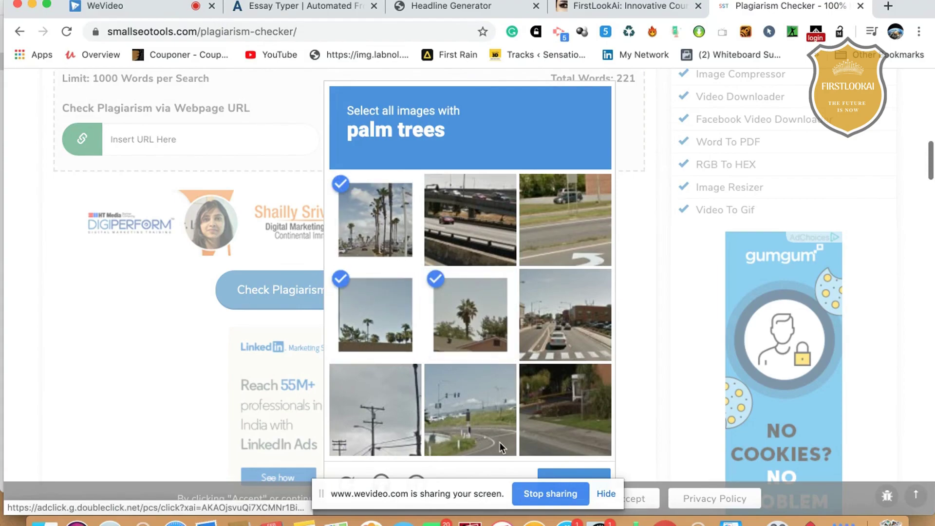
{"action": "scroll", "coordinate": [569, 425], "scroll_direction": "down", "scroll_amount": 1}
{"action": "left_click", "coordinate": [591, 424]}
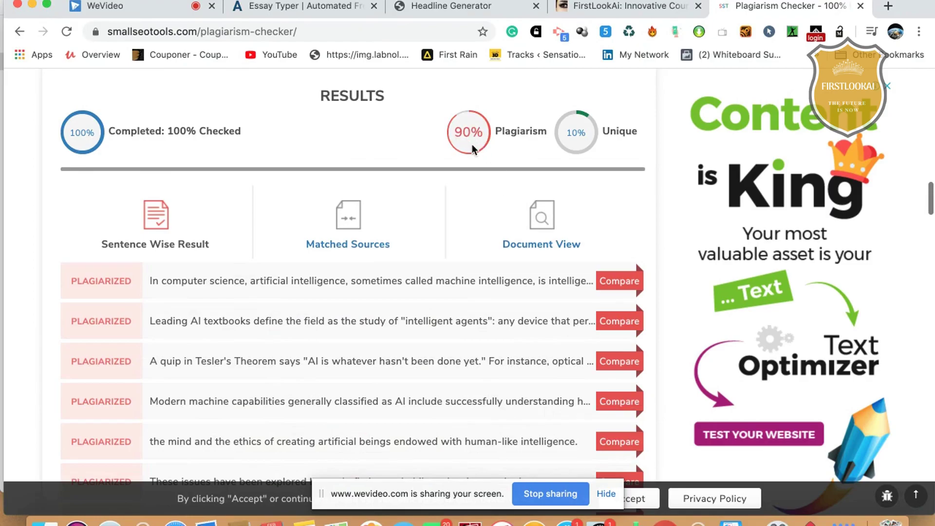
Review the sentence-wise plagiarism results, and load quillbot.com with the copied essay paragraphs pasted into its rephrasing box.
{"action": "scroll", "coordinate": [472, 144], "scroll_direction": "down", "scroll_amount": 10}
{"action": "scroll", "coordinate": [473, 145], "scroll_direction": "up", "scroll_amount": 10}
{"action": "scroll", "coordinate": [468, 149], "scroll_direction": "down", "scroll_amount": 5}
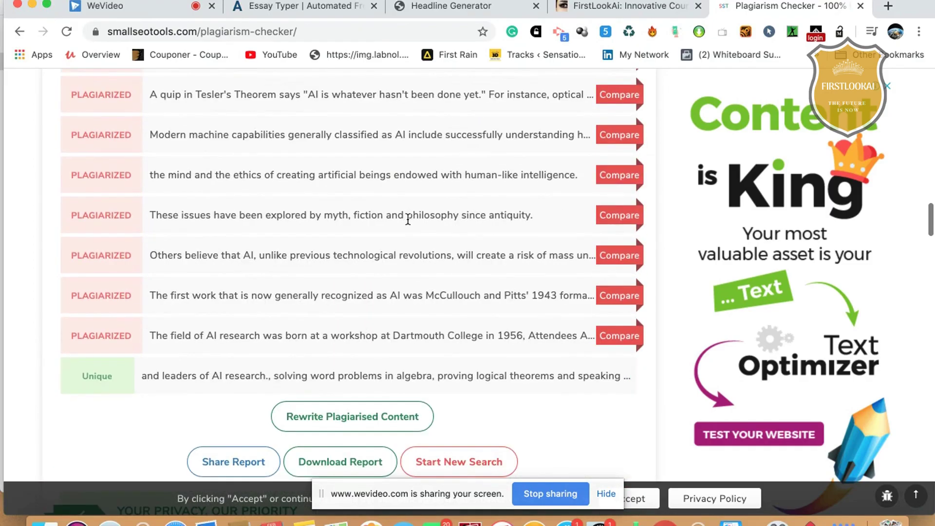
{"action": "scroll", "coordinate": [236, 331], "scroll_direction": "up", "scroll_amount": 20}
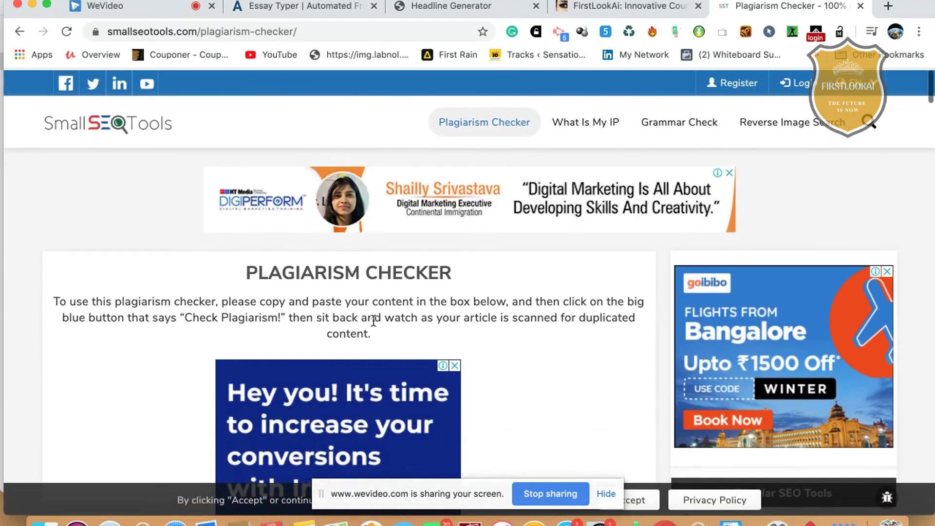
{"action": "left_click", "coordinate": [337, 33]}
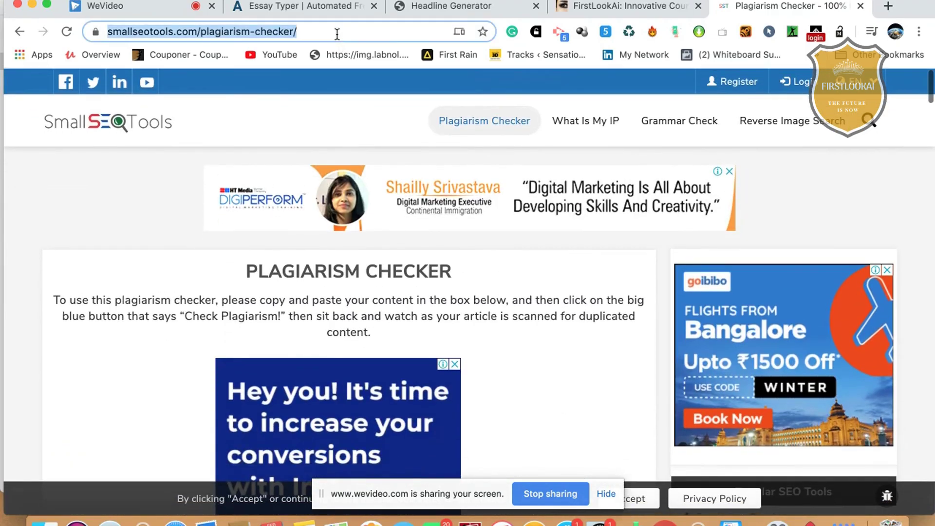
{"action": "type", "text": "qui"}
{"action": "key", "text": "Return"}
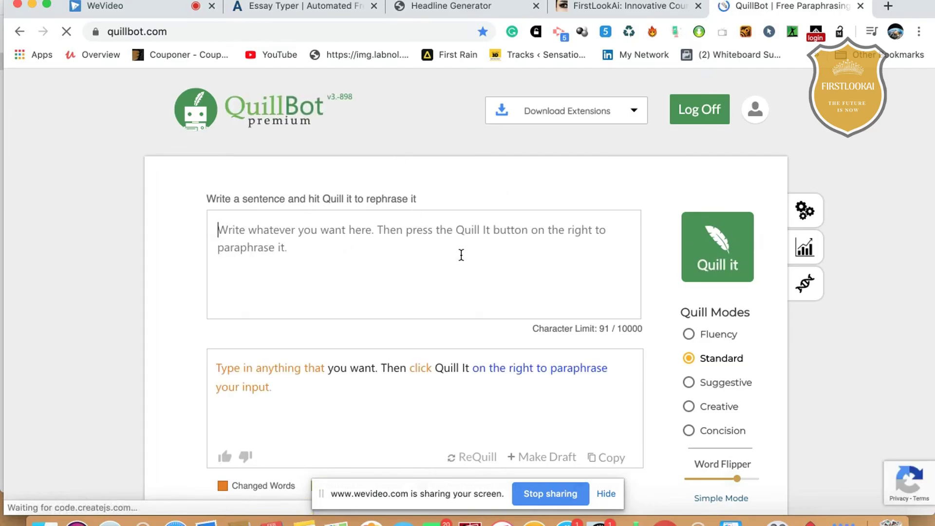
{"action": "key", "text": "super+v"}
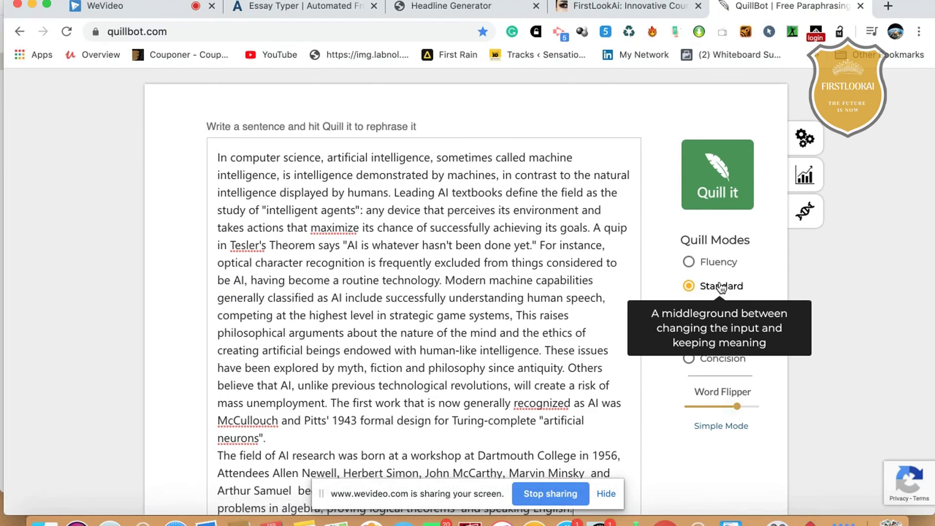
Paraphrase the pasted essay paragraphs in Standard mode.
{"action": "mouse_move", "coordinate": [737, 405]}
{"action": "left_mouse_down"}
{"action": "mouse_move", "coordinate": [718, 405]}
{"action": "mouse_move", "coordinate": [738, 409]}
{"action": "left_mouse_up"}
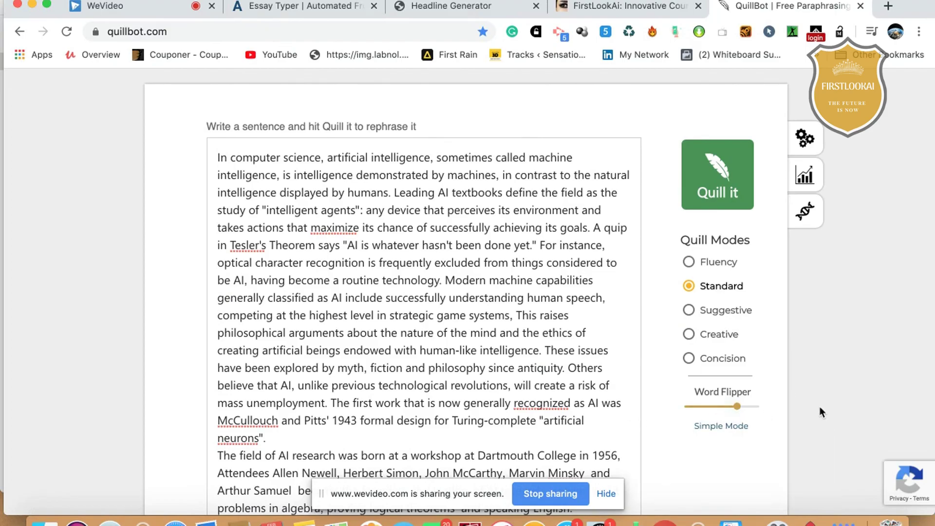
{"action": "scroll", "coordinate": [821, 411], "scroll_direction": "down", "scroll_amount": 4}
{"action": "scroll", "coordinate": [821, 412], "scroll_direction": "up", "scroll_amount": 5}
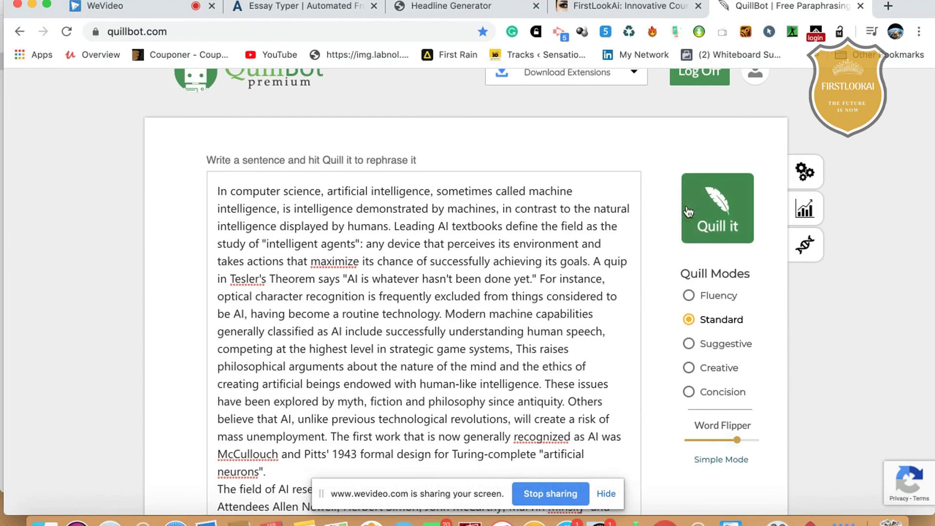
{"action": "left_click", "coordinate": [687, 207]}
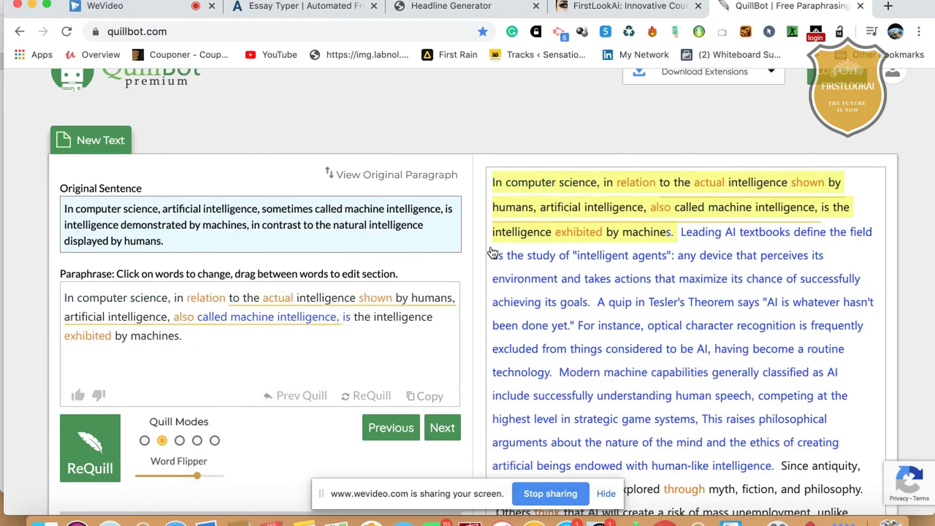
Review the paraphrased essay from beginning to end and copy its full text.
{"action": "scroll", "coordinate": [490, 244], "scroll_direction": "down", "scroll_amount": 2}
{"action": "scroll", "coordinate": [487, 246], "scroll_direction": "up", "scroll_amount": 1}
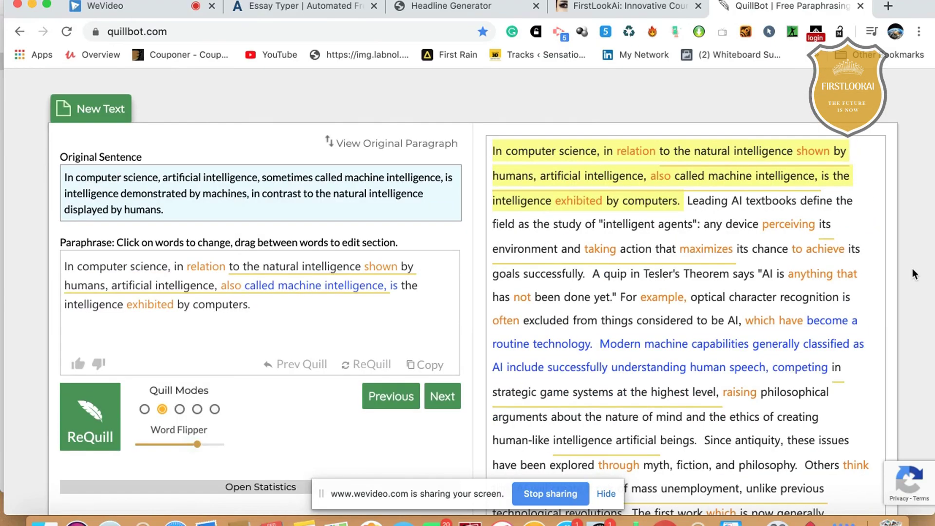
{"action": "scroll", "coordinate": [913, 268], "scroll_direction": "down", "scroll_amount": 10}
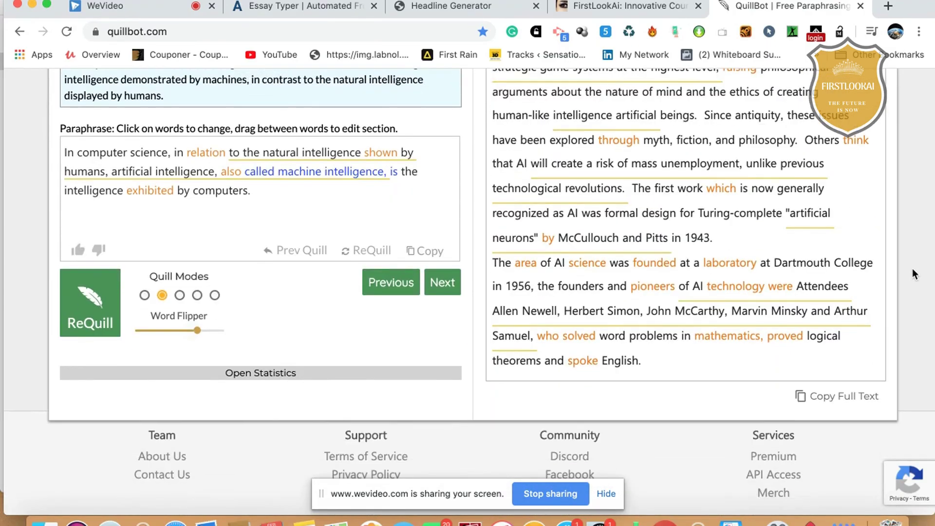
{"action": "scroll", "coordinate": [912, 258], "scroll_direction": "up", "scroll_amount": 10}
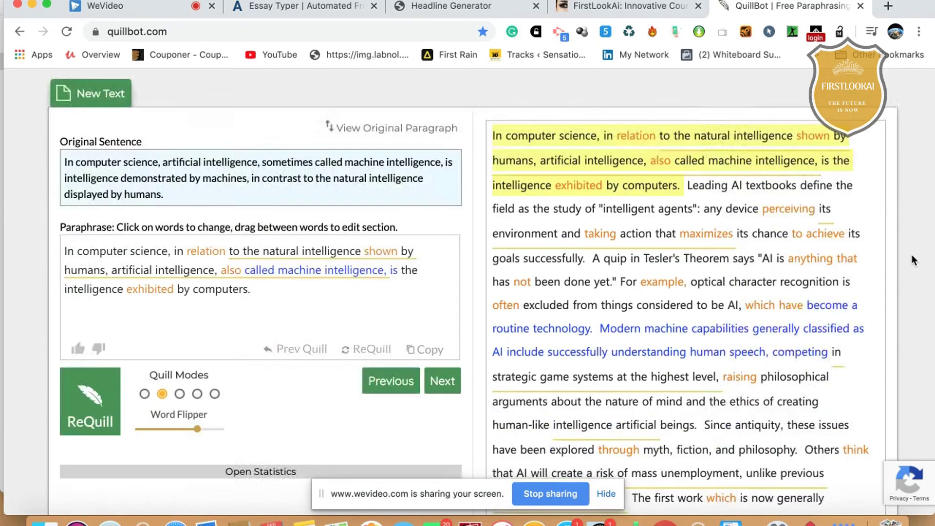
{"action": "scroll", "coordinate": [913, 260], "scroll_direction": "down", "scroll_amount": 10}
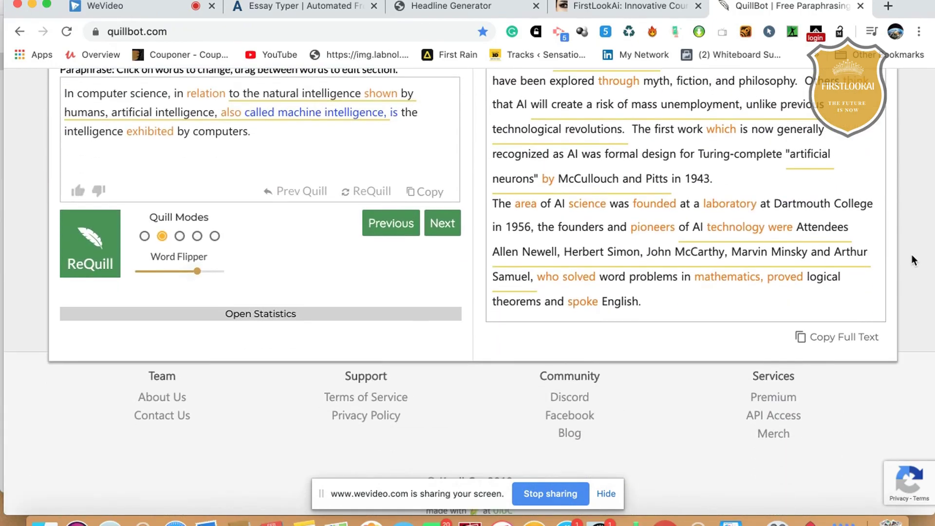
{"action": "scroll", "coordinate": [912, 254], "scroll_direction": "up", "scroll_amount": 10}
{"action": "scroll", "coordinate": [912, 259], "scroll_direction": "down", "scroll_amount": 6}
{"action": "left_click", "coordinate": [841, 413]}
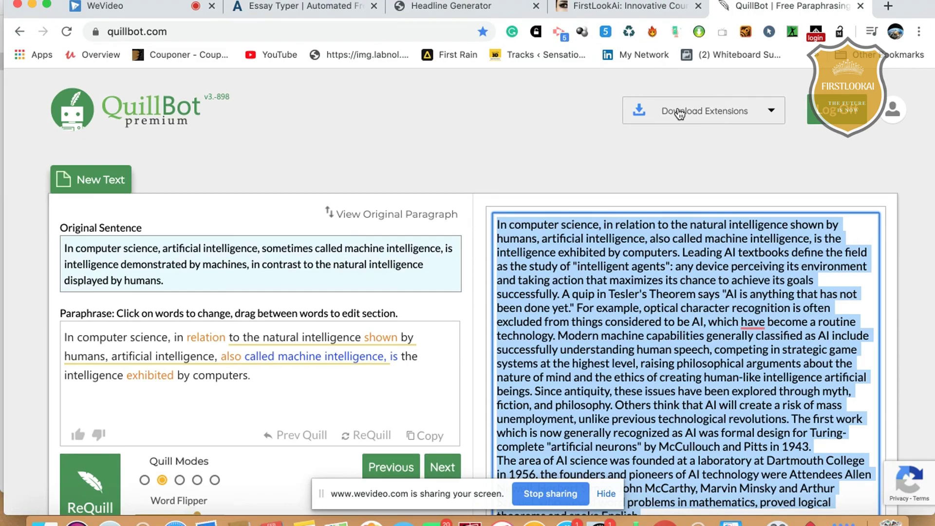
Open the SmallSEOTools Plagiarism Checker in a new browser tab and paste the paraphrased essay into its text box.
{"action": "left_click", "coordinate": [887, 6]}
{"action": "type", "text": "plagiarism"}
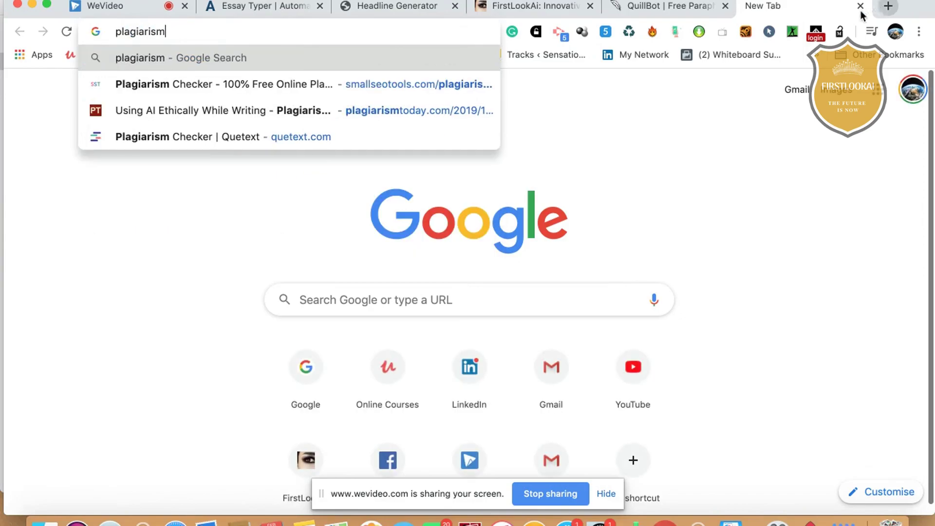
{"action": "left_click", "coordinate": [477, 88]}
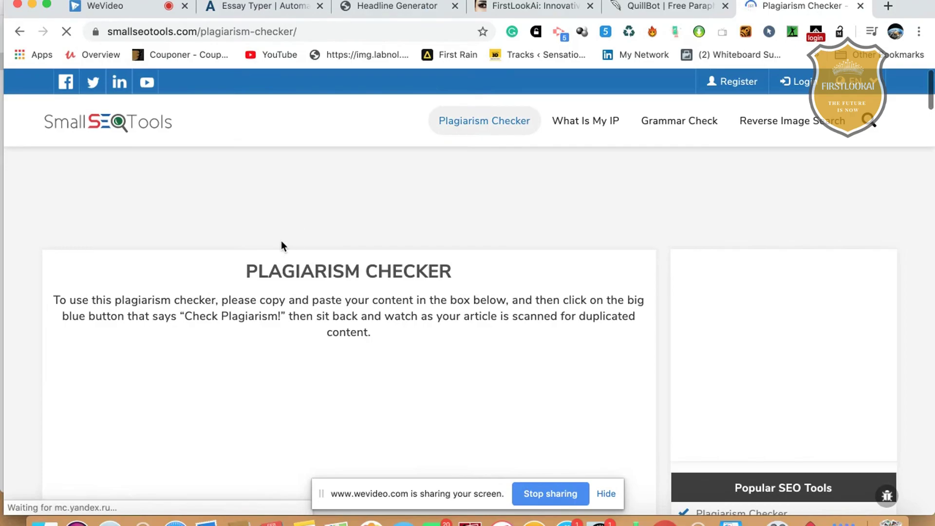
{"action": "scroll", "coordinate": [281, 240], "scroll_direction": "down", "scroll_amount": 7}
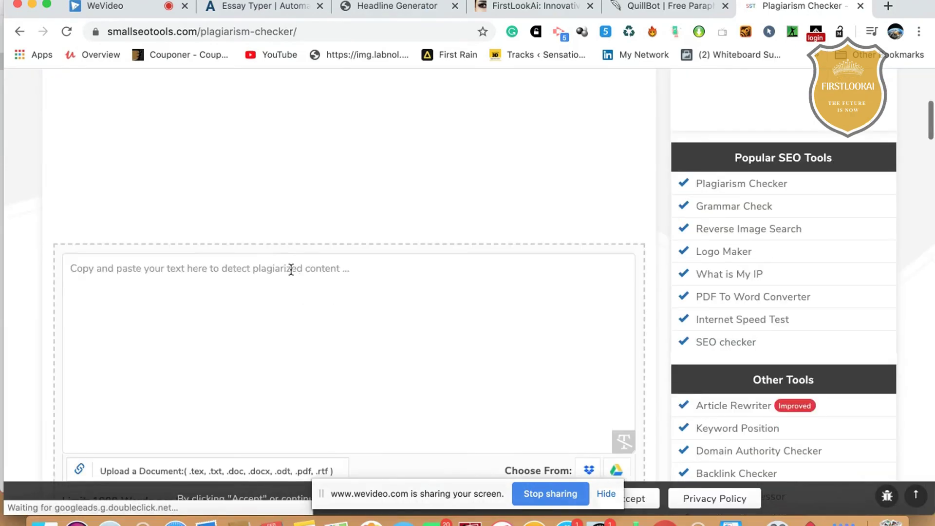
{"action": "left_click", "coordinate": [292, 273]}
{"action": "key", "text": "super+v"}
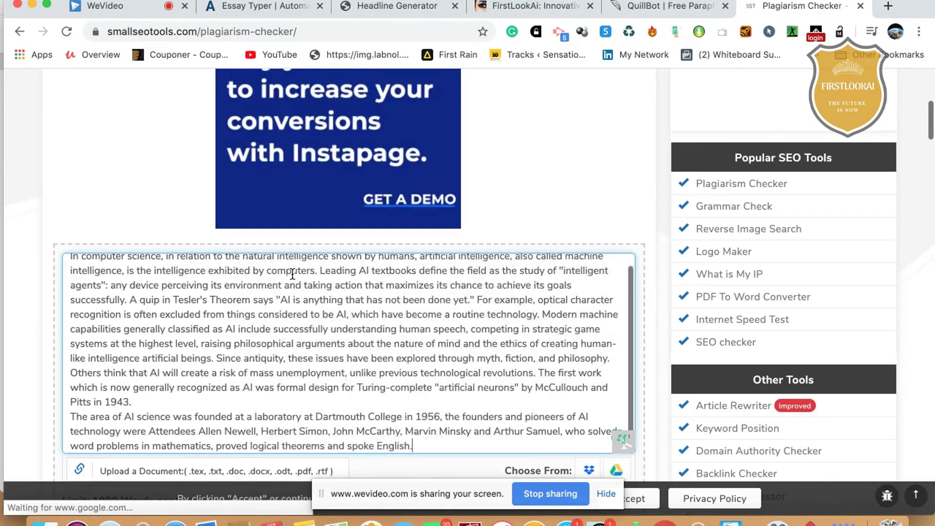
Run the plagiarism check on the paraphrased essay and examine its overall scores and sentence-wise results.
{"action": "scroll", "coordinate": [57, 247], "scroll_direction": "down", "scroll_amount": 8}
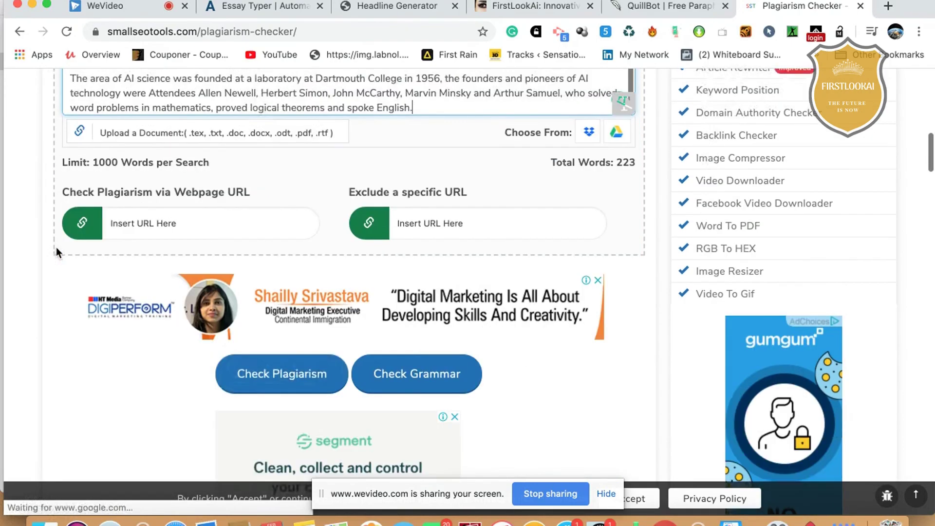
{"action": "left_click", "coordinate": [290, 356]}
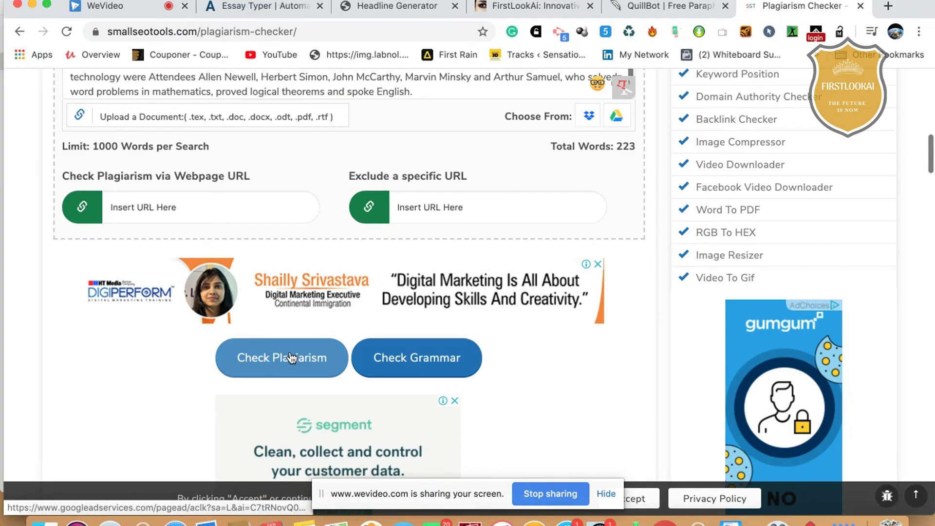
{"action": "left_click", "coordinate": [291, 358]}
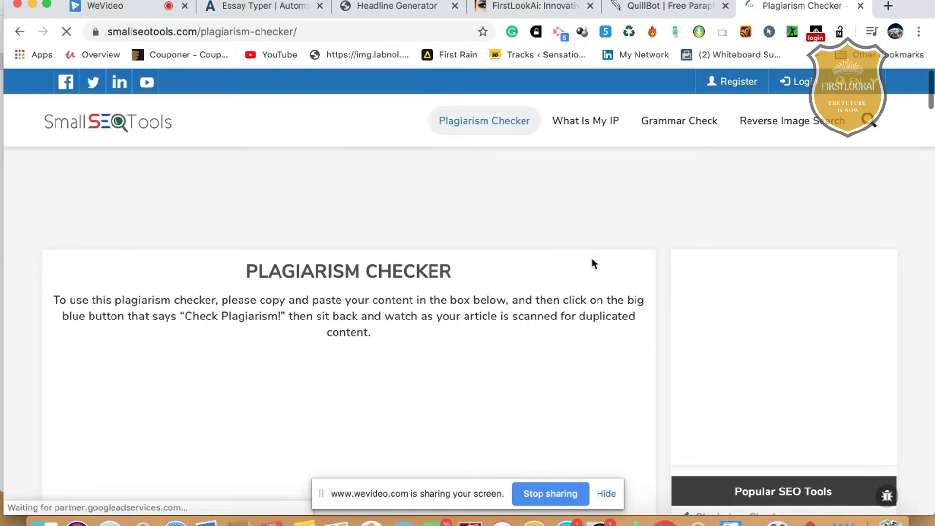
{"action": "scroll", "coordinate": [592, 258], "scroll_direction": "down", "scroll_amount": 6}
{"action": "scroll", "coordinate": [647, 298], "scroll_direction": "down", "scroll_amount": 10}
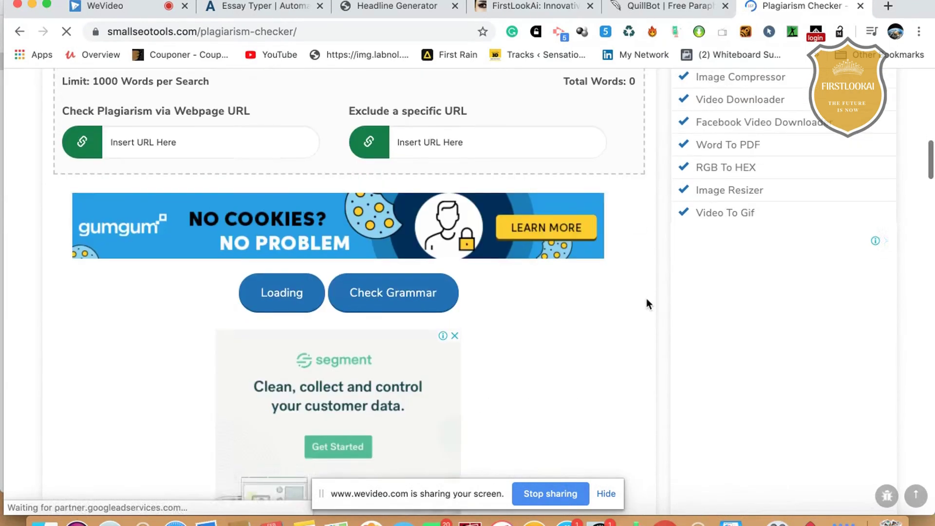
{"action": "scroll", "coordinate": [647, 298], "scroll_direction": "down", "scroll_amount": 10}
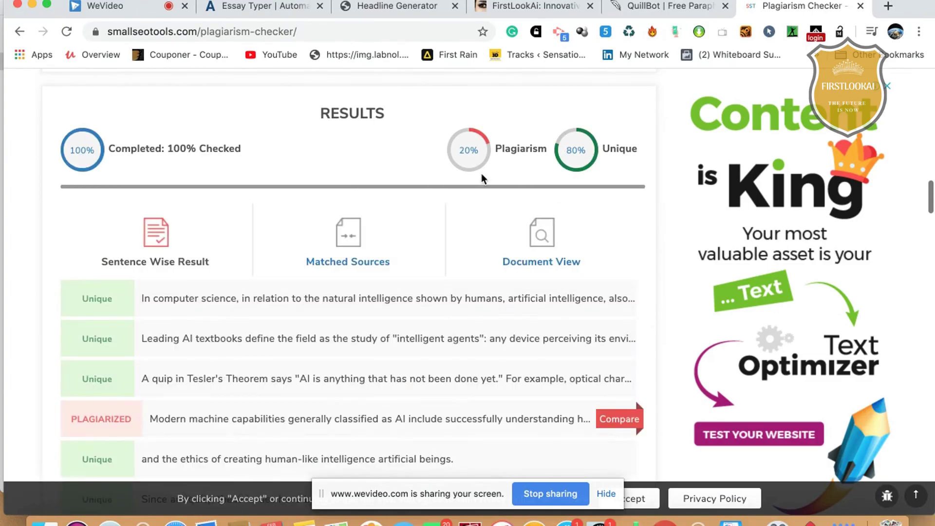
{"action": "scroll", "coordinate": [242, 308], "scroll_direction": "down", "scroll_amount": 4}
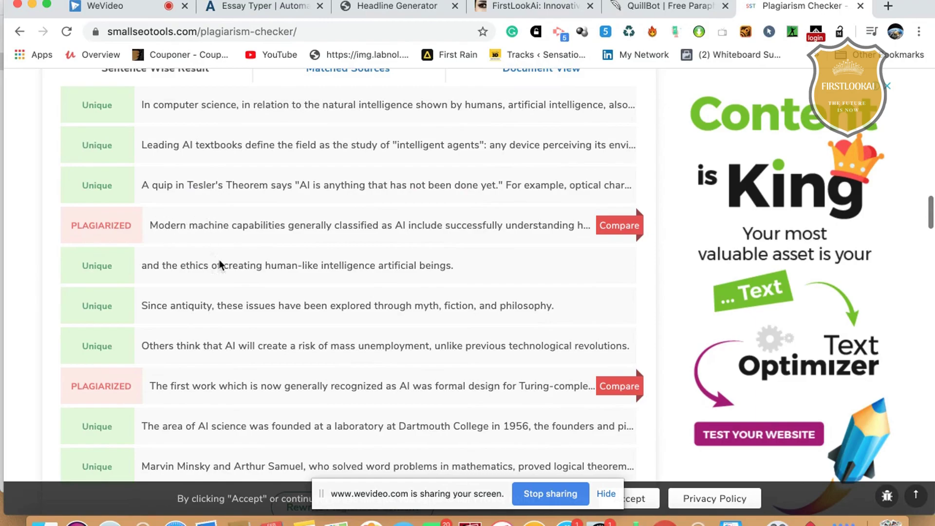
{"action": "scroll", "coordinate": [228, 390], "scroll_direction": "down", "scroll_amount": 5}
{"action": "scroll", "coordinate": [274, 397], "scroll_direction": "up", "scroll_amount": 4}
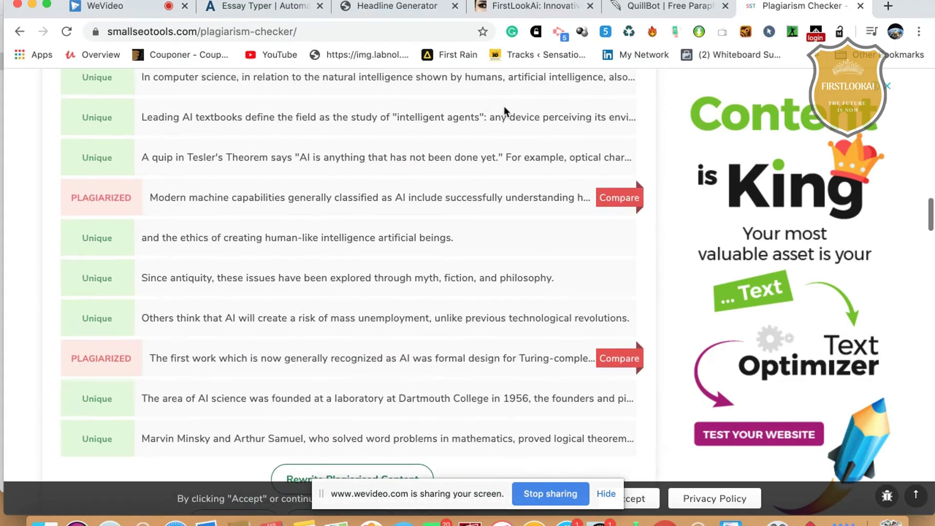
Return to QuillBot and select the entire first paraphrase of the essay for reuse.
{"action": "left_click", "coordinate": [662, 10]}
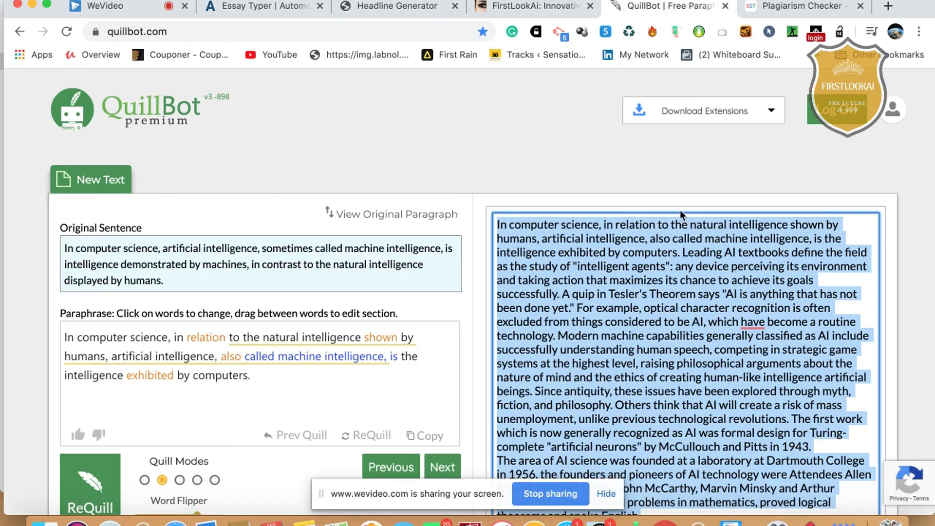
{"action": "left_click", "coordinate": [699, 256]}
{"action": "scroll", "coordinate": [699, 256], "scroll_direction": "down", "scroll_amount": 3}
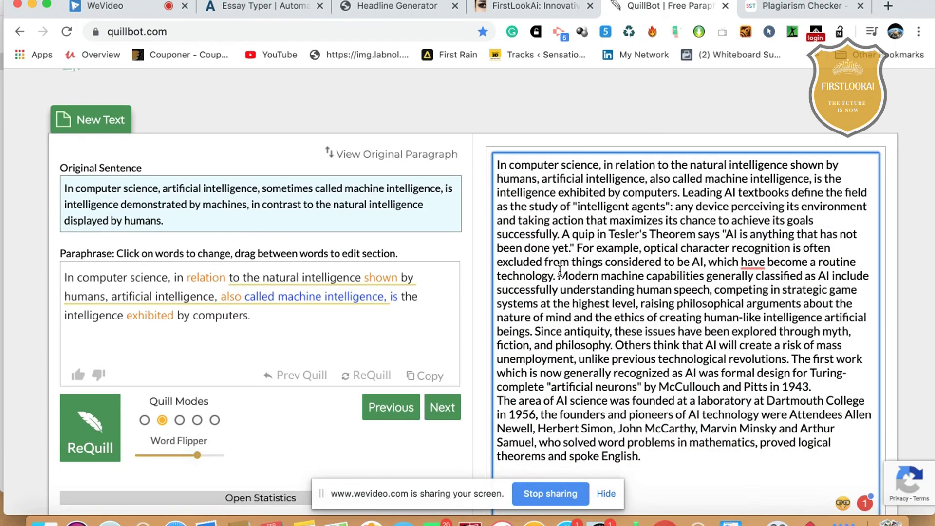
{"action": "left_click_drag", "start_coordinate": [561, 270], "coordinate": [539, 324]}
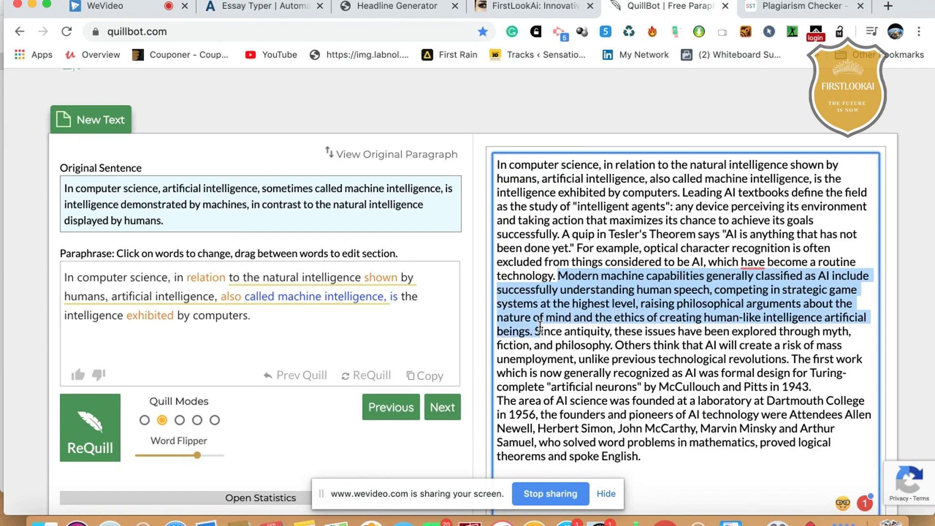
{"action": "left_click", "coordinate": [606, 372]}
{"action": "key", "text": "ctrl+a"}
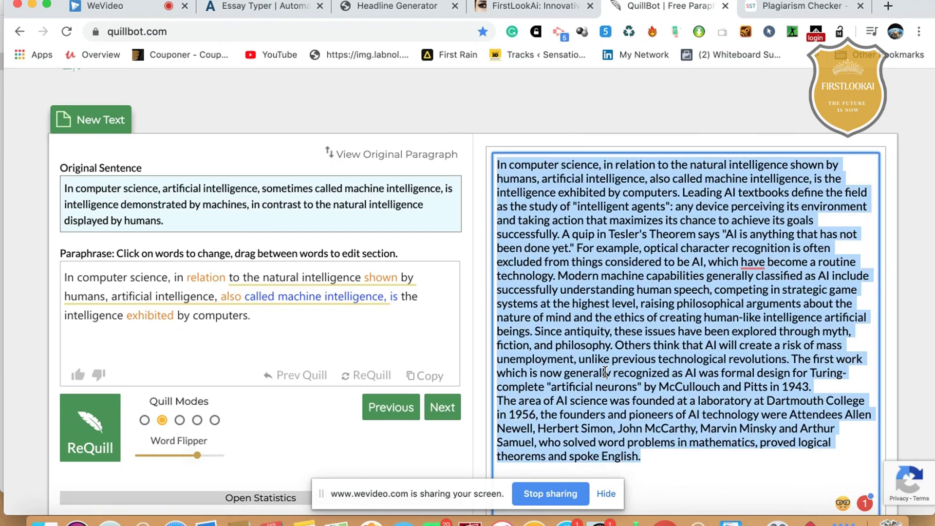
Start a new text in QuillBot, paste the first paraphrase, and rephrase it again in Standard mode.
{"action": "left_click", "coordinate": [88, 126]}
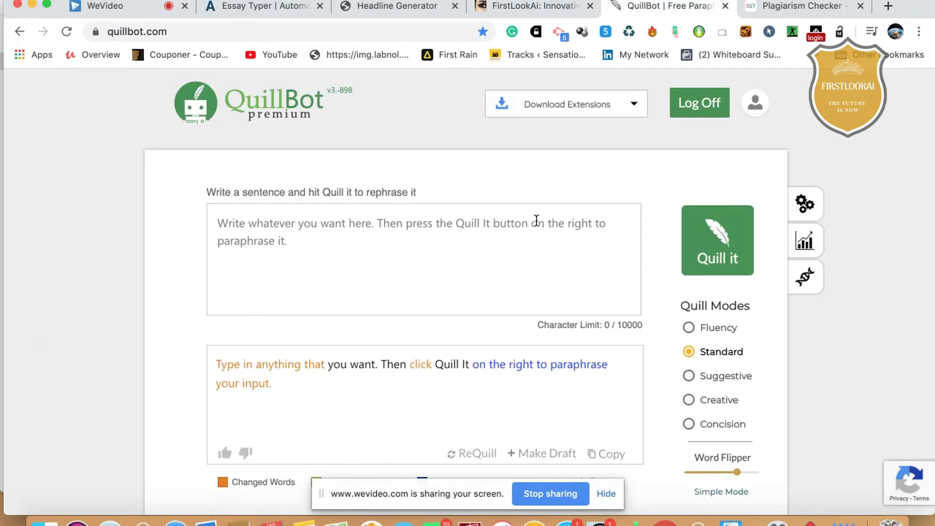
{"action": "key", "text": "super+v"}
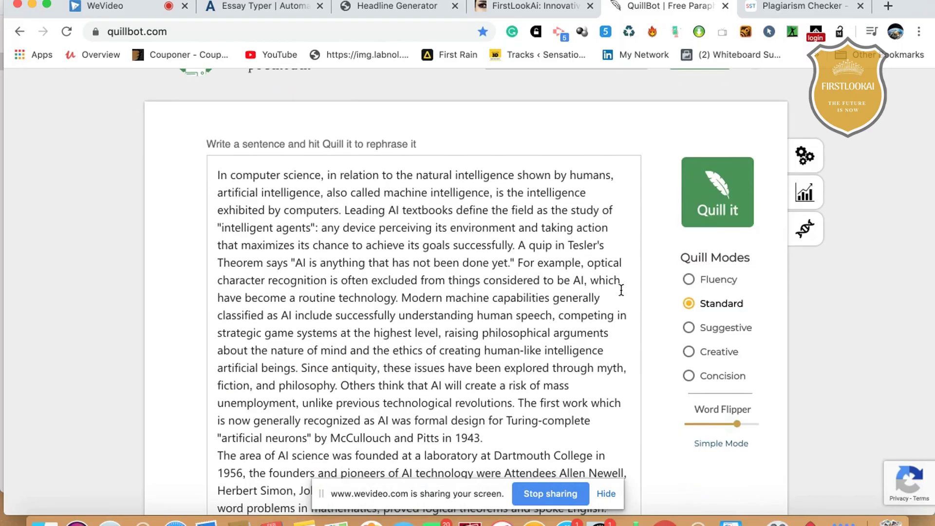
{"action": "scroll", "coordinate": [631, 300], "scroll_direction": "down", "scroll_amount": 2}
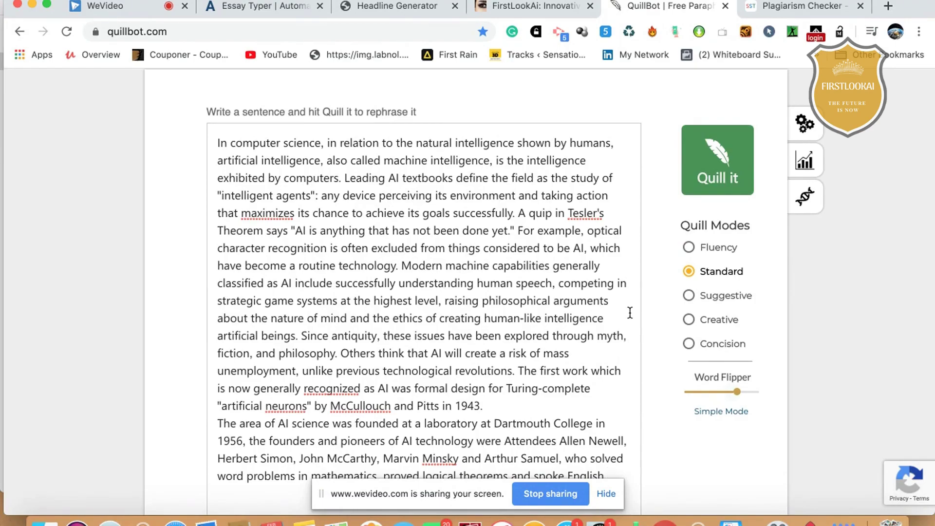
{"action": "left_click", "coordinate": [733, 179]}
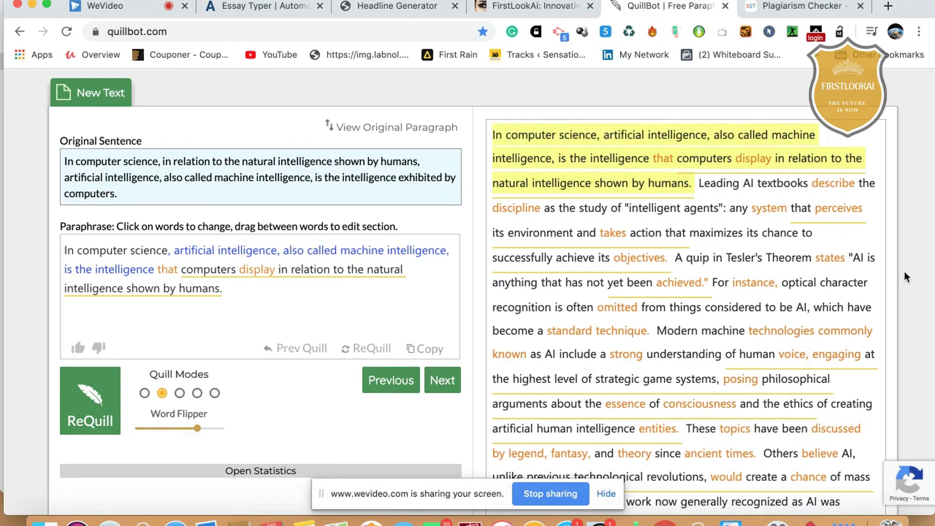
Copy the full text of the second paraphrase.
{"action": "scroll", "coordinate": [904, 271], "scroll_direction": "down", "scroll_amount": 5}
{"action": "scroll", "coordinate": [905, 271], "scroll_direction": "down", "scroll_amount": 4}
{"action": "left_click", "coordinate": [870, 336]}
{"action": "scroll", "coordinate": [771, 186], "scroll_direction": "up", "scroll_amount": 10}
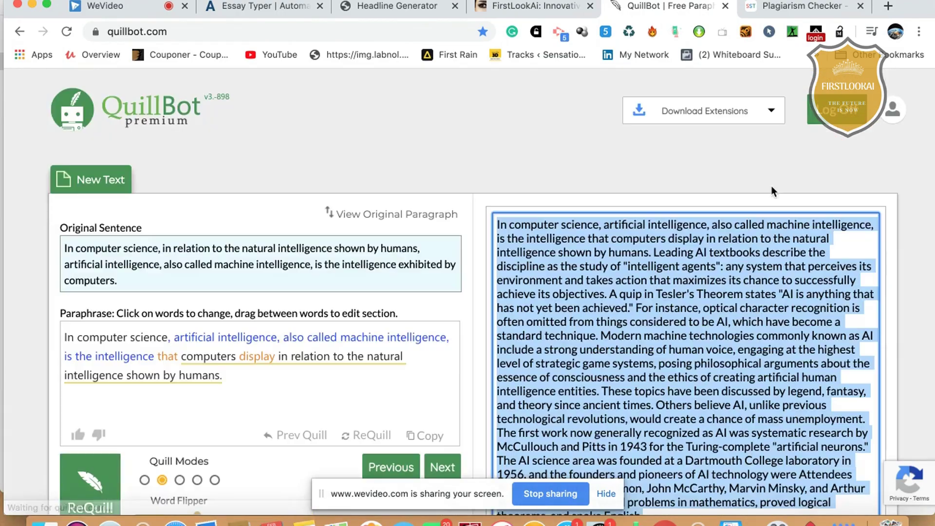
Switch to the SmallSEOTools Plagiarism Checker and replace the contents of its text box with the second paraphrase.
{"action": "left_click", "coordinate": [801, 6]}
{"action": "scroll", "coordinate": [525, 236], "scroll_direction": "up", "scroll_amount": 15}
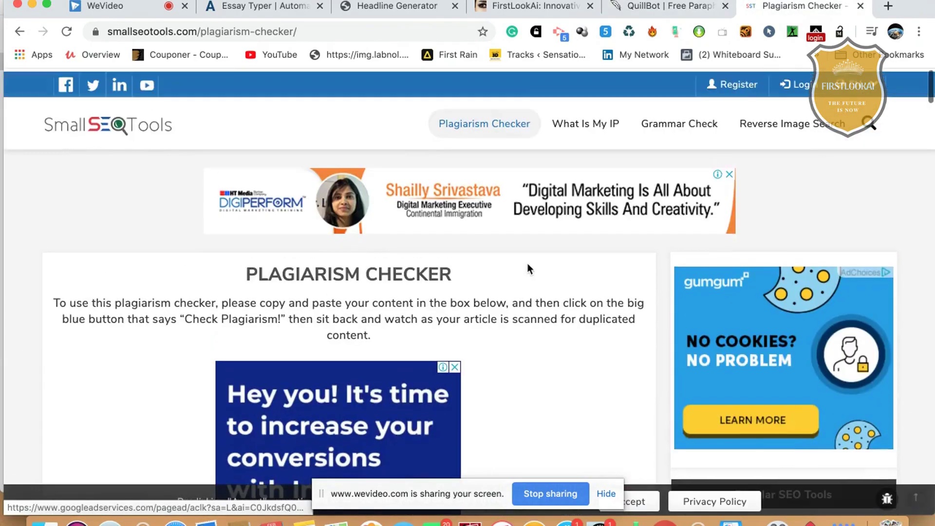
{"action": "scroll", "coordinate": [526, 268], "scroll_direction": "down", "scroll_amount": 7}
{"action": "key", "text": "cmd+a"}
{"action": "key", "text": "cmd+v"}
{"action": "scroll", "coordinate": [549, 182], "scroll_direction": "down", "scroll_amount": 9}
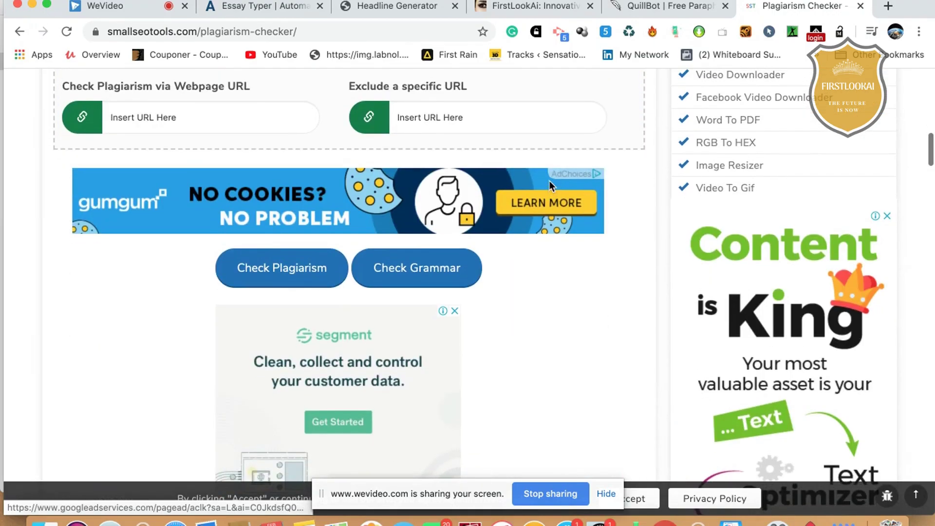
Run the plagiarism check on the second paraphrase, selecting the motorcycle images for verification, and review the sentence-wise results.
{"action": "left_click", "coordinate": [304, 278]}
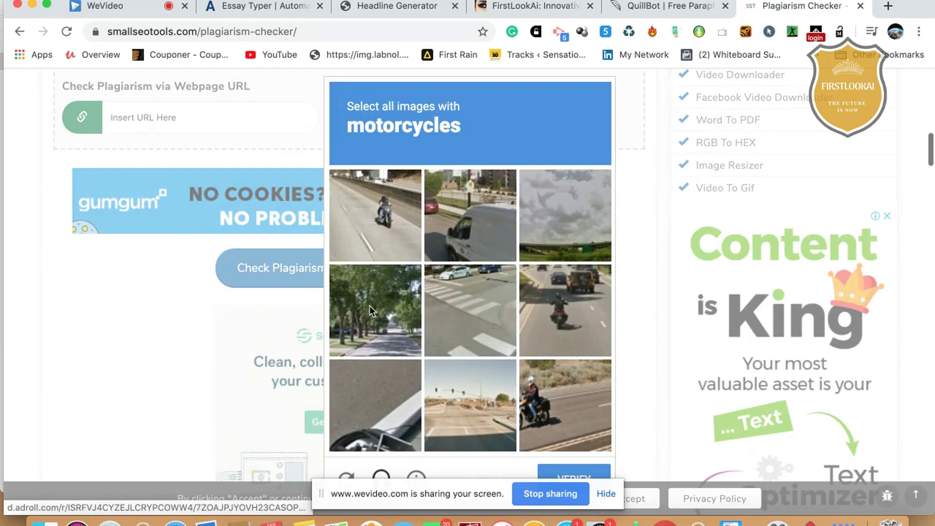
{"action": "left_click", "coordinate": [387, 229]}
{"action": "left_click", "coordinate": [586, 350]}
{"action": "left_click", "coordinate": [586, 417]}
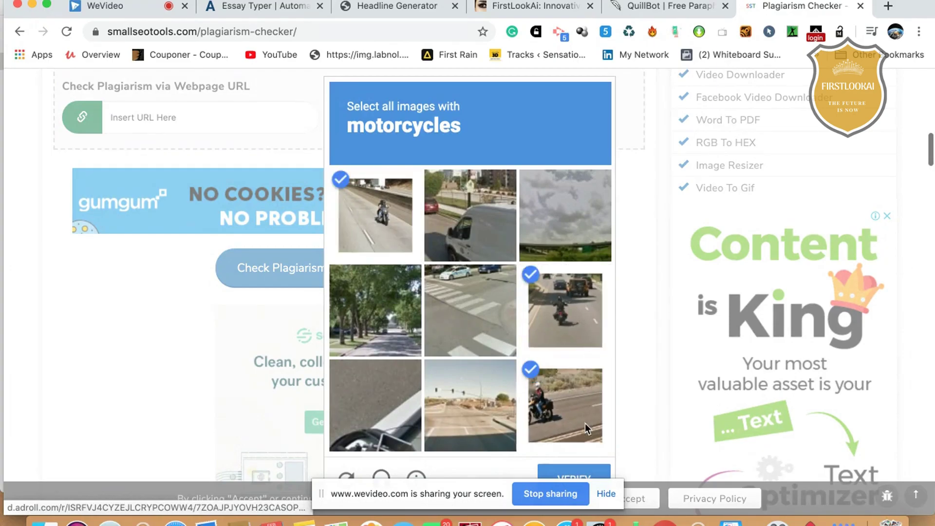
{"action": "left_click", "coordinate": [594, 476]}
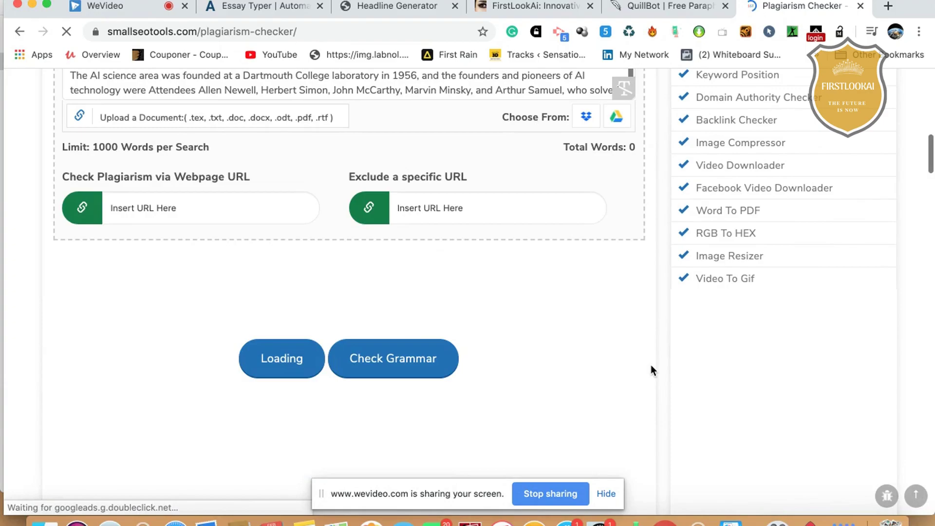
{"action": "scroll", "coordinate": [651, 371], "scroll_direction": "down", "scroll_amount": 10}
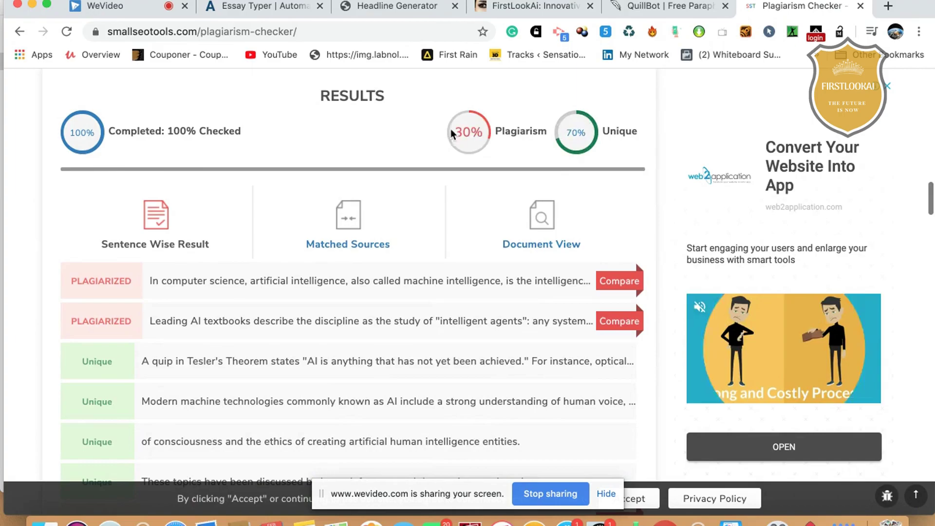
{"action": "scroll", "coordinate": [463, 146], "scroll_direction": "down", "scroll_amount": 5}
{"action": "scroll", "coordinate": [477, 163], "scroll_direction": "up", "scroll_amount": 5}
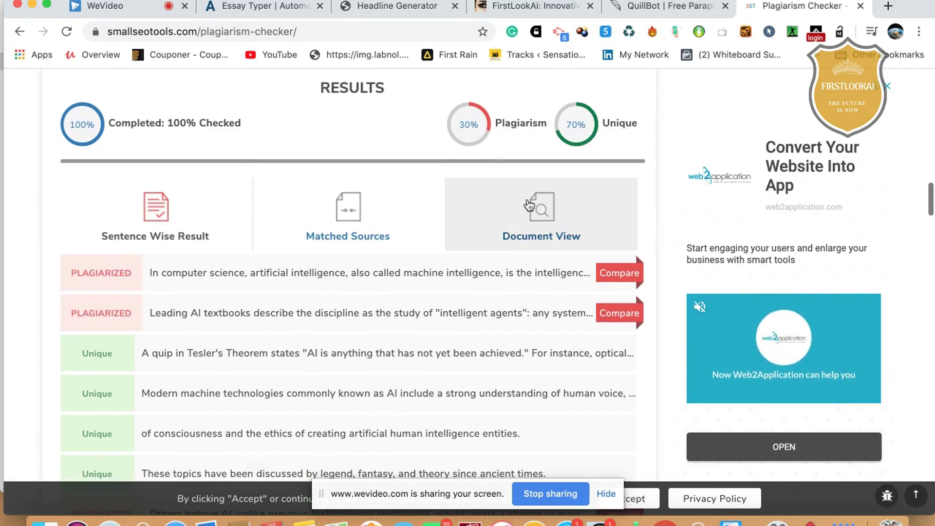
{"action": "scroll", "coordinate": [514, 305], "scroll_direction": "down", "scroll_amount": 1}
{"action": "scroll", "coordinate": [514, 307], "scroll_direction": "up", "scroll_amount": 1}
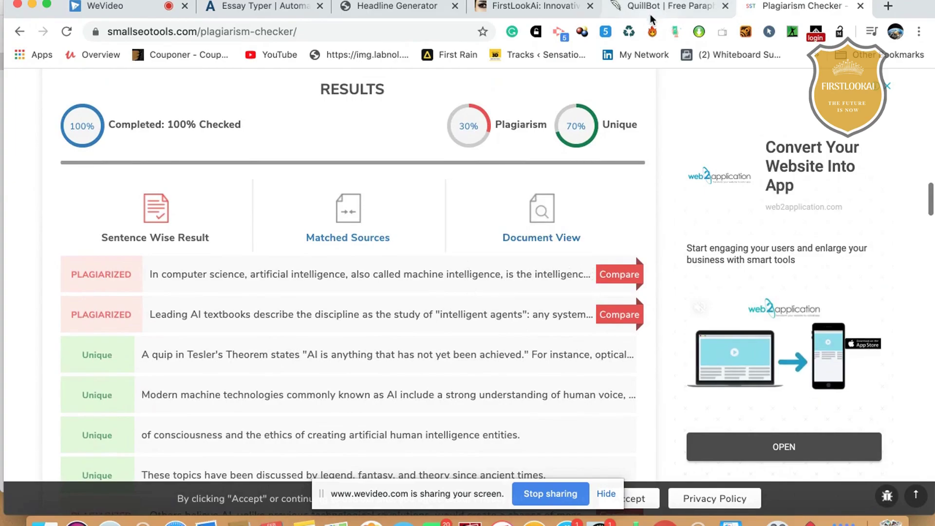
Return to QuillBot and select the entire second paraphrase for reuse.
{"action": "left_click", "coordinate": [651, 18]}
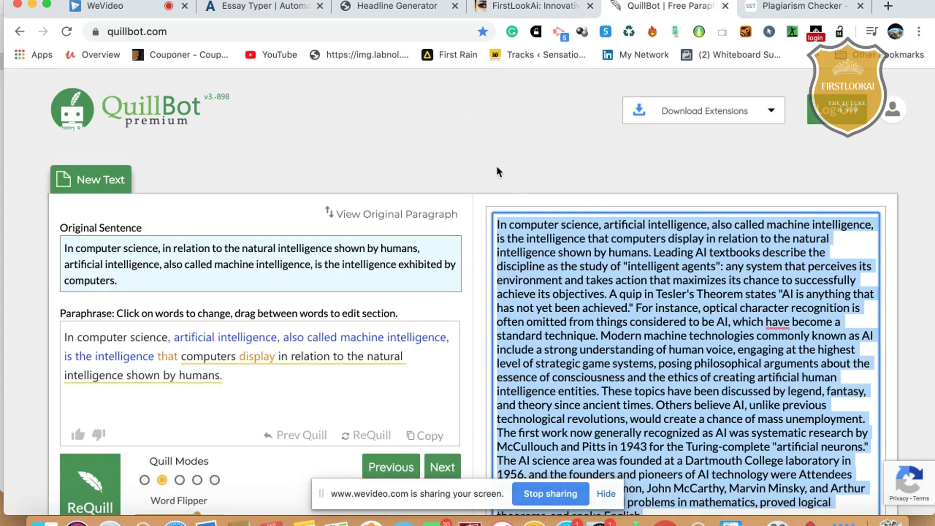
{"action": "left_click", "coordinate": [605, 295]}
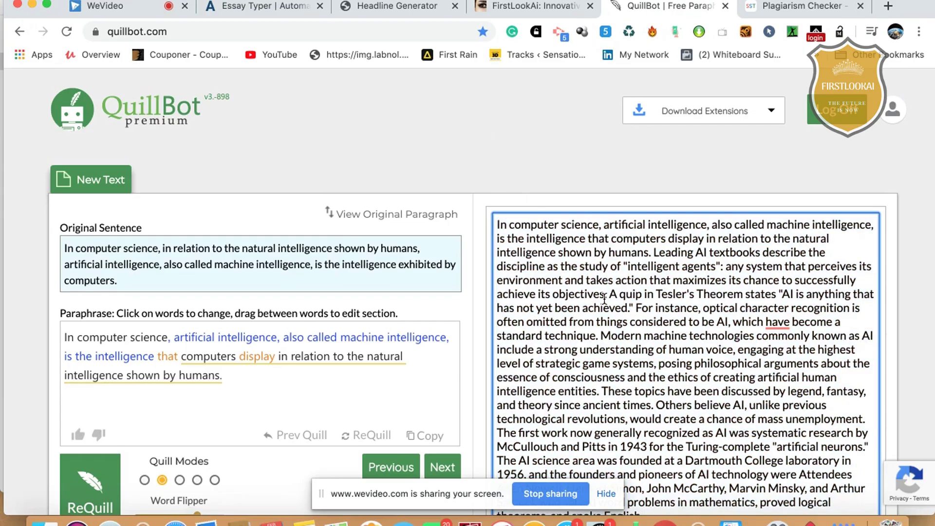
{"action": "key", "text": "super+a"}
{"action": "scroll", "coordinate": [598, 197], "scroll_direction": "down", "scroll_amount": 6}
{"action": "scroll", "coordinate": [167, 142], "scroll_direction": "up", "scroll_amount": 6}
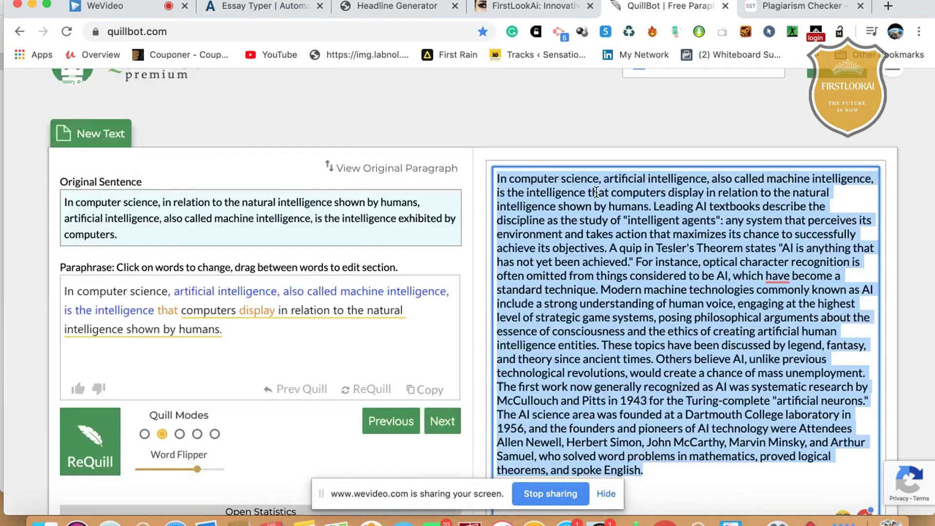
Start a new text in QuillBot, paste the second paraphrase, and rephrase it in Suggestive mode.
{"action": "left_click", "coordinate": [124, 188]}
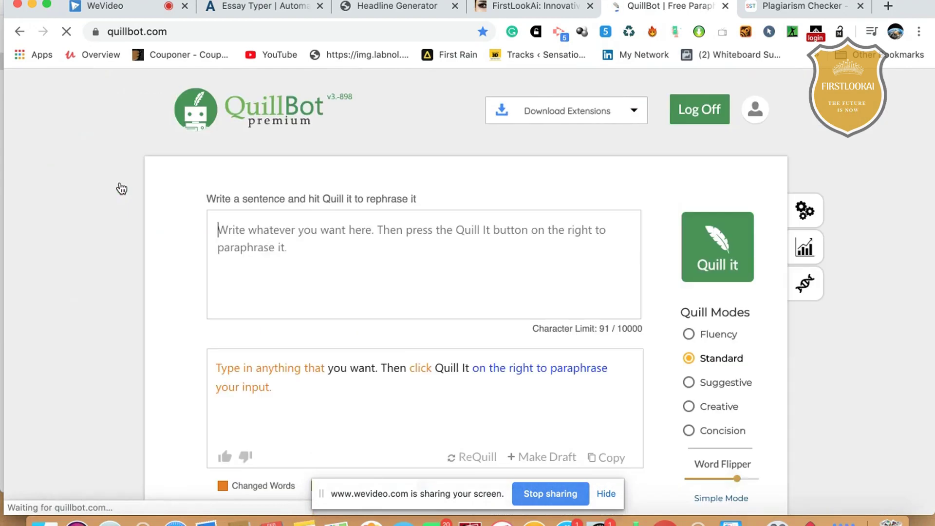
{"action": "key", "text": "super+v"}
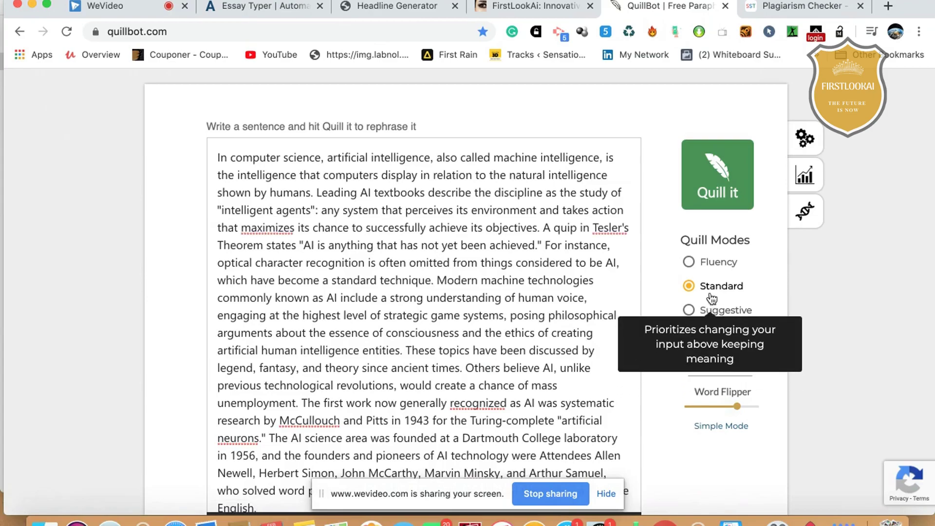
{"action": "key", "text": "ctrl+Return"}
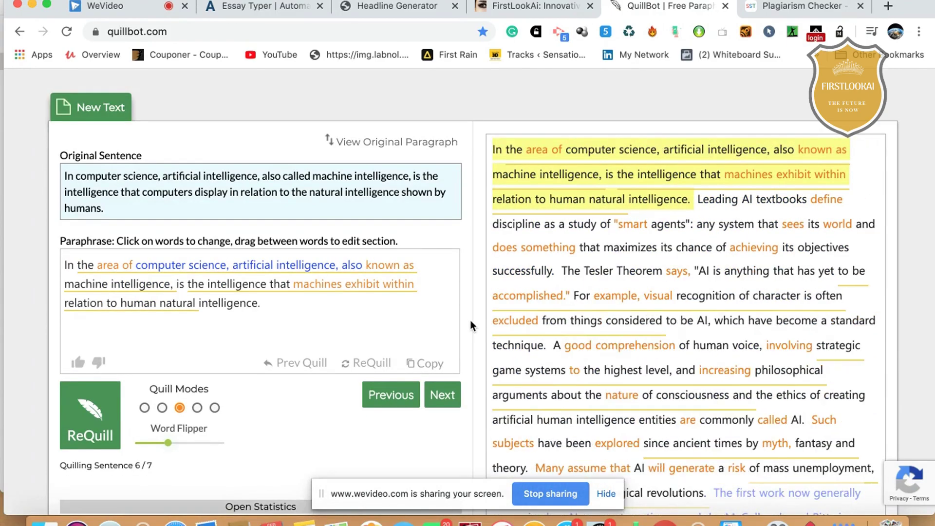
Look over the third paraphrase and copy its full text.
{"action": "scroll", "coordinate": [471, 326], "scroll_direction": "down", "scroll_amount": 8}
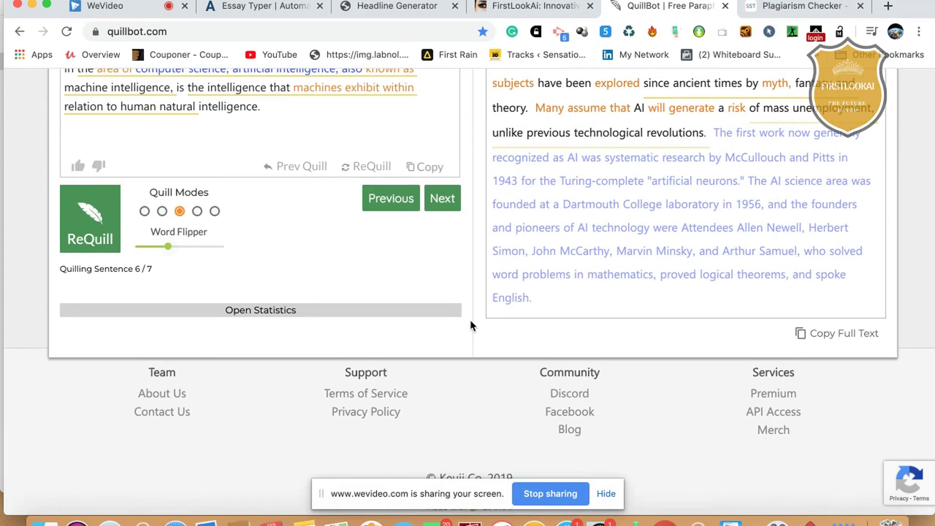
{"action": "scroll", "coordinate": [471, 325], "scroll_direction": "up", "scroll_amount": 3}
{"action": "scroll", "coordinate": [470, 326], "scroll_direction": "down", "scroll_amount": 3}
{"action": "left_click", "coordinate": [850, 321]}
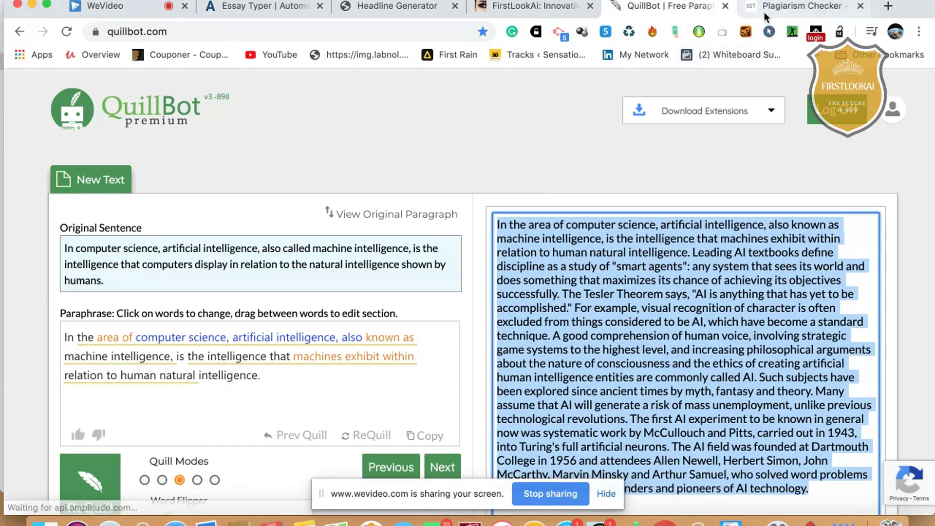
Switch to the SmallSEOTools Plagiarism Checker and replace its text with the third paraphrase.
{"action": "left_click", "coordinate": [799, 5]}
{"action": "left_click", "coordinate": [408, 241]}
{"action": "scroll", "coordinate": [405, 235], "scroll_direction": "up", "scroll_amount": 10}
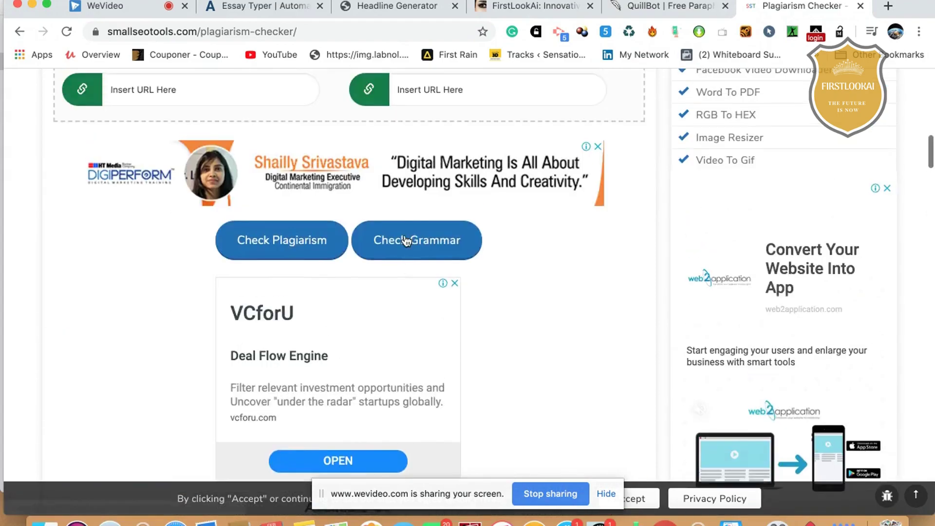
{"action": "key", "text": "ctrl+a"}
{"action": "key", "text": "ctrl+v"}
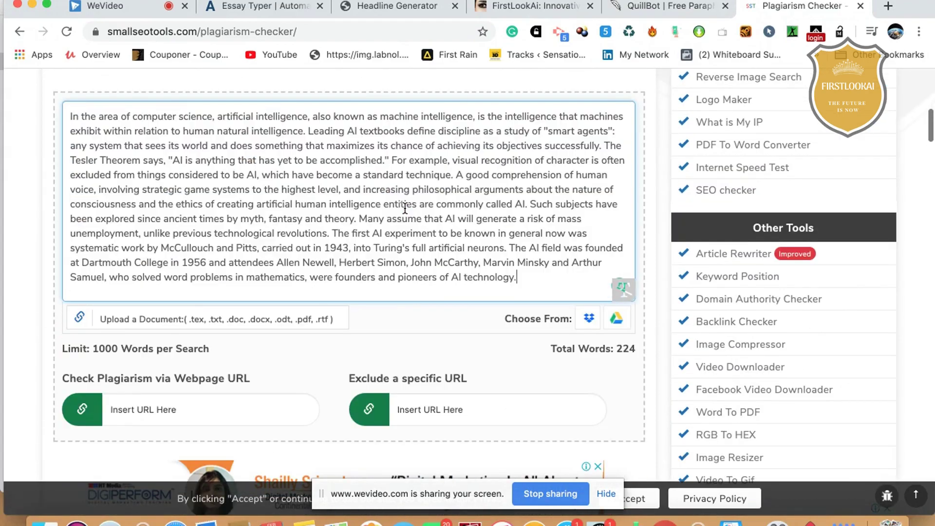
Run the plagiarism check on the third paraphrase and review which sentences are flagged.
{"action": "scroll", "coordinate": [469, 318], "scroll_direction": "down", "scroll_amount": 5}
{"action": "left_click", "coordinate": [282, 350]}
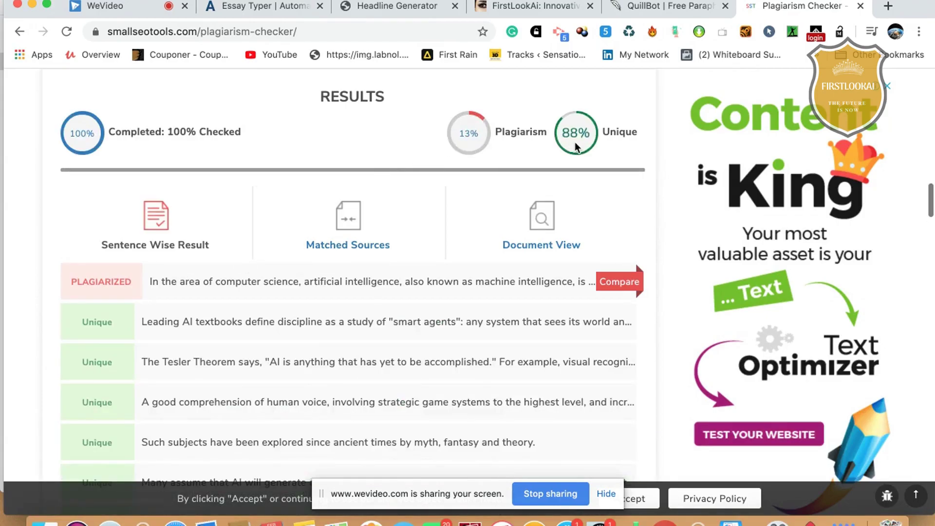
{"action": "scroll", "coordinate": [577, 142], "scroll_direction": "down", "scroll_amount": 3}
{"action": "scroll", "coordinate": [577, 142], "scroll_direction": "down", "scroll_amount": 5}
{"action": "scroll", "coordinate": [441, 167], "scroll_direction": "up", "scroll_amount": 6}
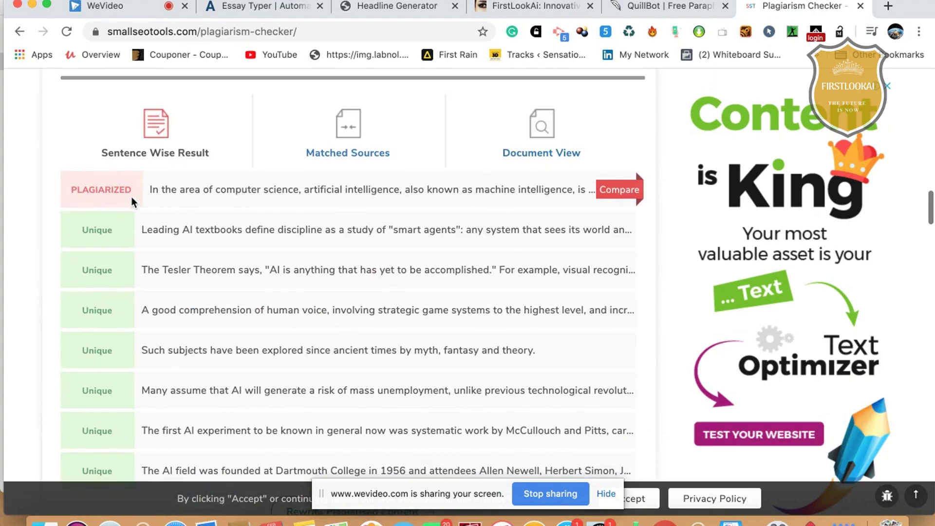
{"action": "scroll", "coordinate": [378, 302], "scroll_direction": "up", "scroll_amount": 2}
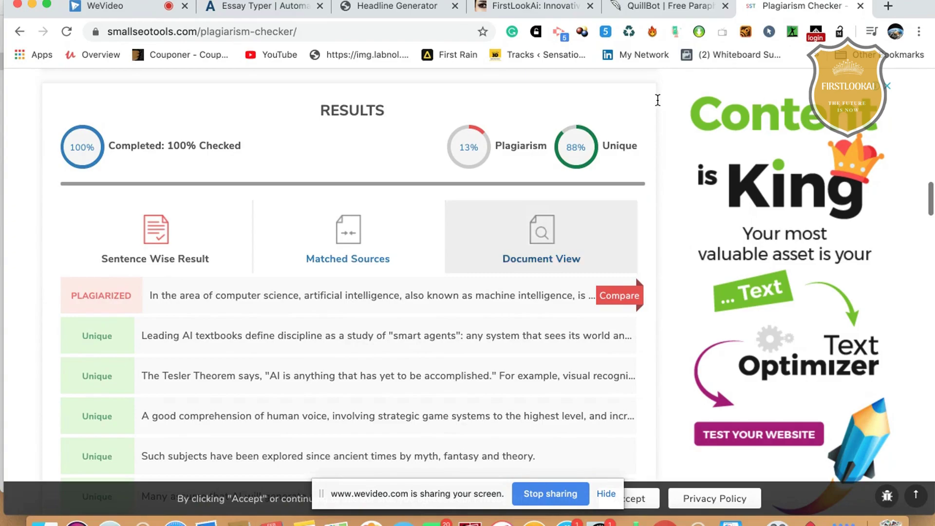
Start a new QuillBot text with only the third paraphrase's opening sentence and rephrase it in Suggestive mode.
{"action": "left_click", "coordinate": [620, 14]}
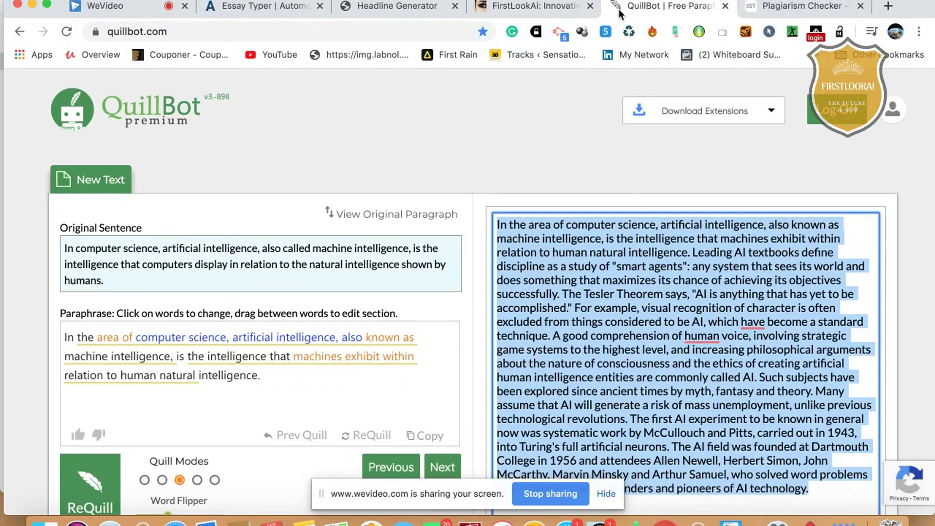
{"action": "left_click", "coordinate": [665, 291]}
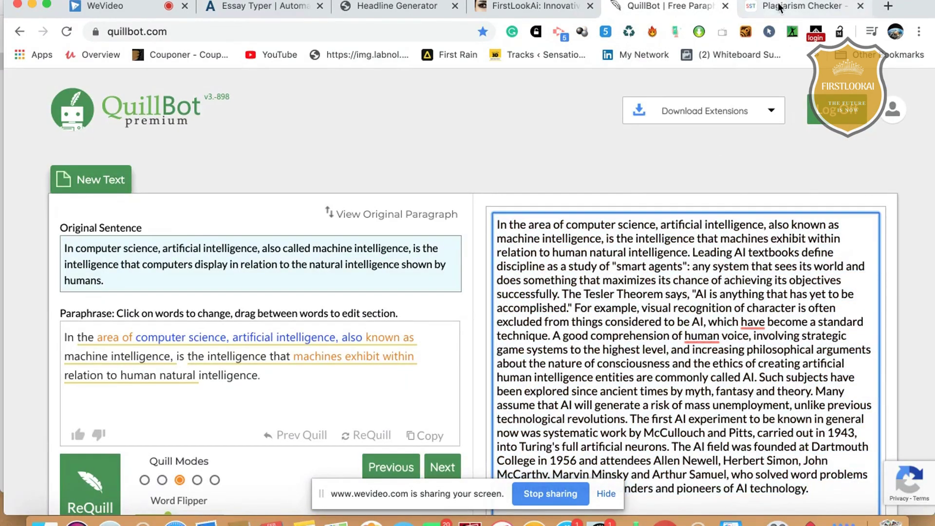
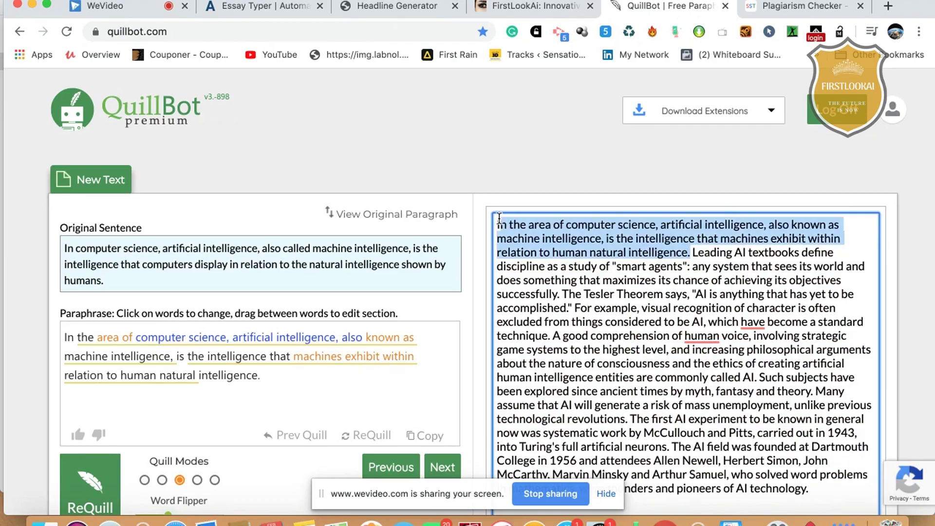
{"action": "left_click", "coordinate": [112, 185]}
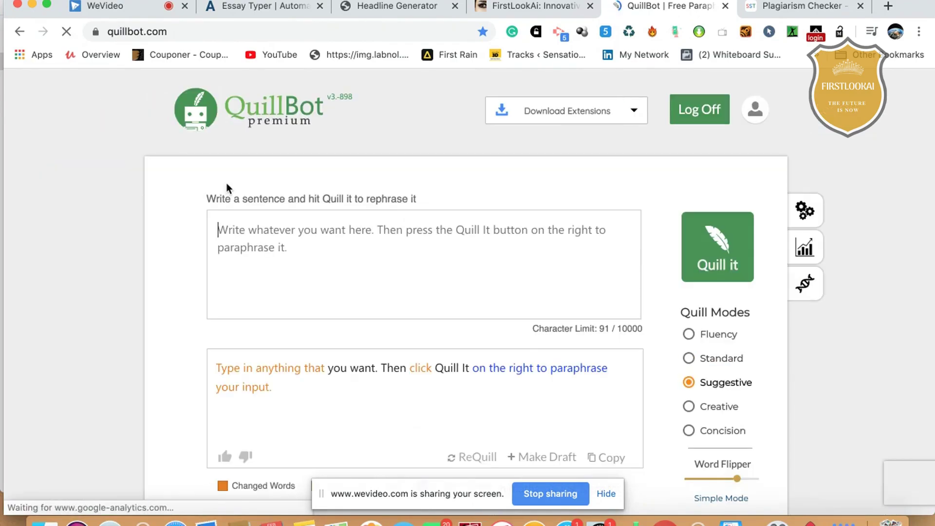
{"action": "left_click", "coordinate": [298, 240]}
{"action": "type", "text": "In the area of computer science, artificial intelligence, also known as machine intelligence, is the intelligence that machines exhibit within relation to human natural intelligence."}
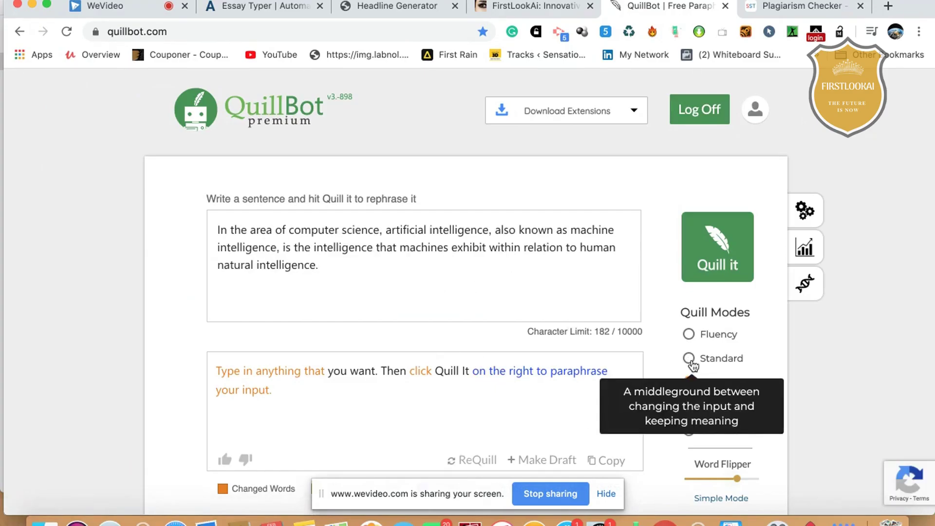
{"action": "left_click", "coordinate": [720, 269]}
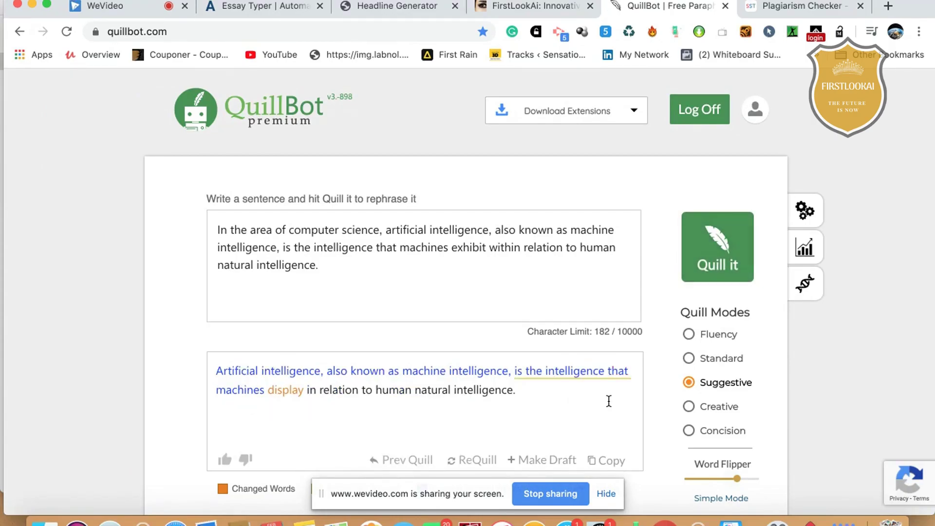
Rephrase the opening sentence twice in Creative mode and select the second version for reuse.
{"action": "scroll", "coordinate": [606, 402], "scroll_direction": "down", "scroll_amount": 1}
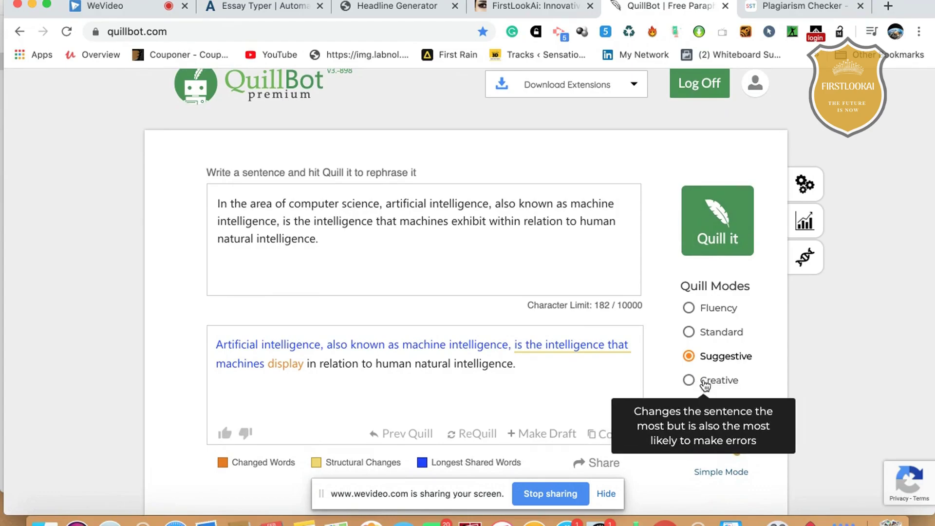
{"action": "left_click", "coordinate": [705, 385]}
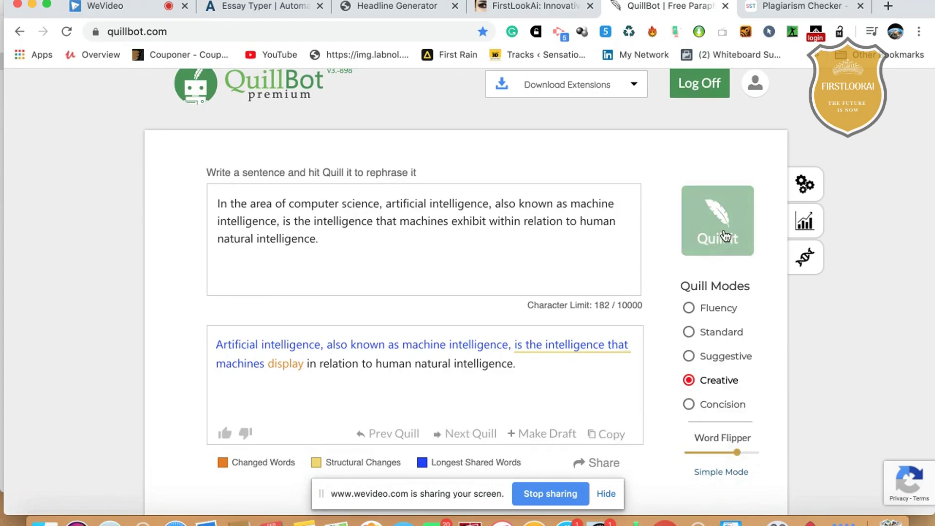
{"action": "left_click", "coordinate": [724, 234]}
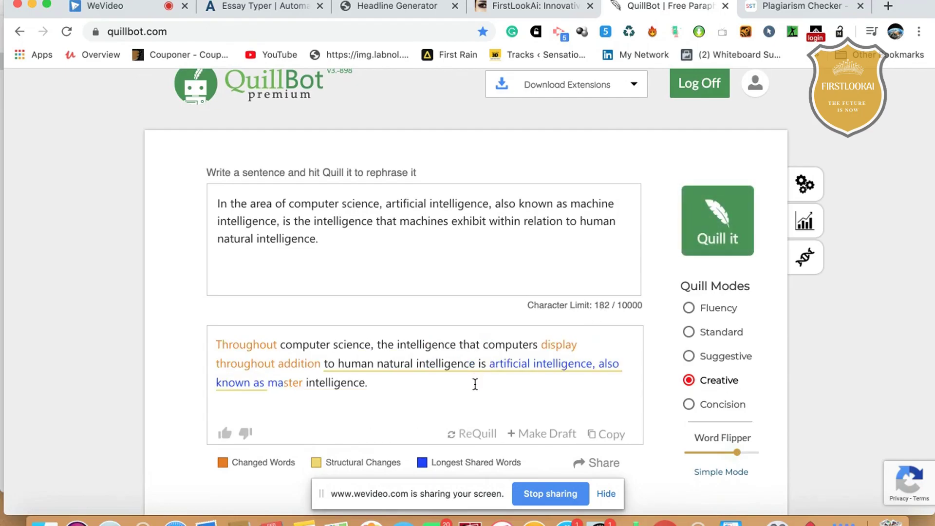
{"action": "left_click_drag", "start_coordinate": [475, 383], "coordinate": [430, 225]}
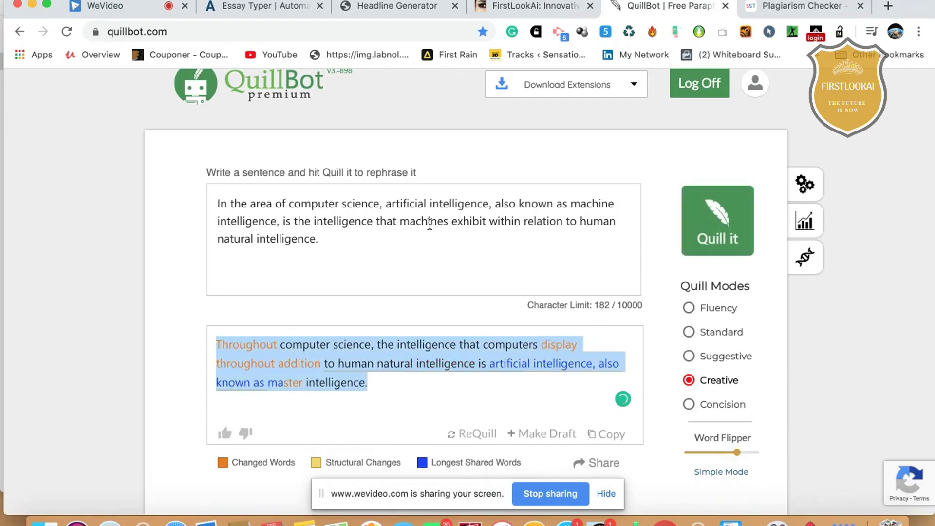
{"action": "left_click", "coordinate": [745, 212]}
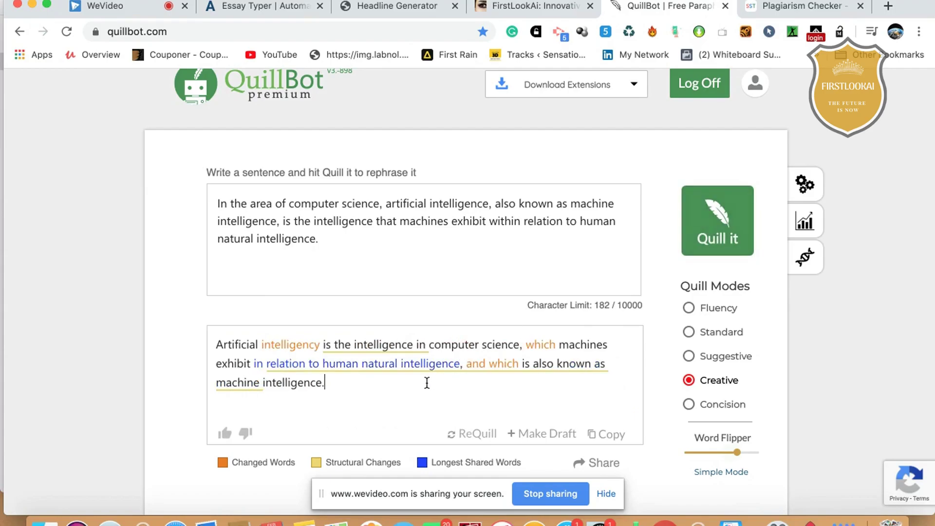
{"action": "left_click_drag", "start_coordinate": [390, 382], "coordinate": [177, 341]}
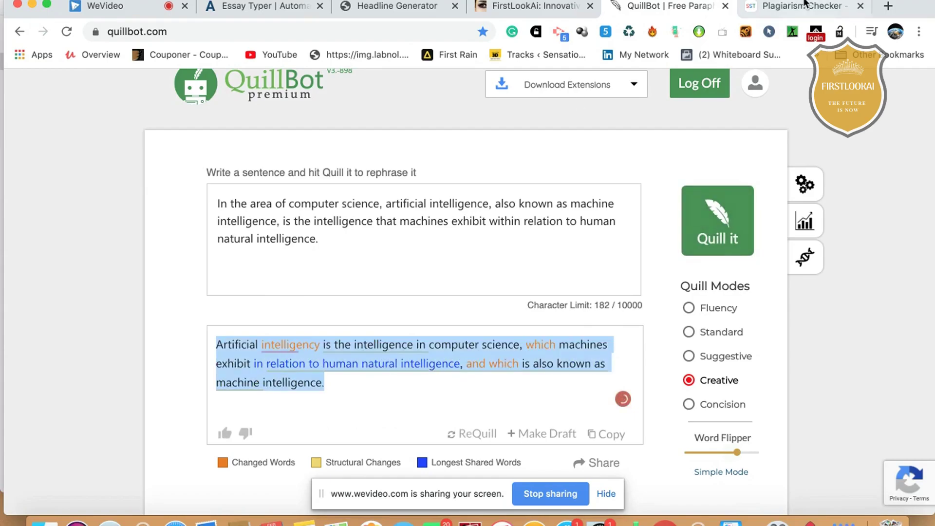
Switch to the Plagiarism Checker and replace the essay's opening sentence with the Creative-mode version beginning "Artificial intelligency is the intelligence in computer science".
{"action": "key", "text": "ctrl+Tab"}
{"action": "scroll", "coordinate": [410, 297], "scroll_direction": "up", "scroll_amount": 15}
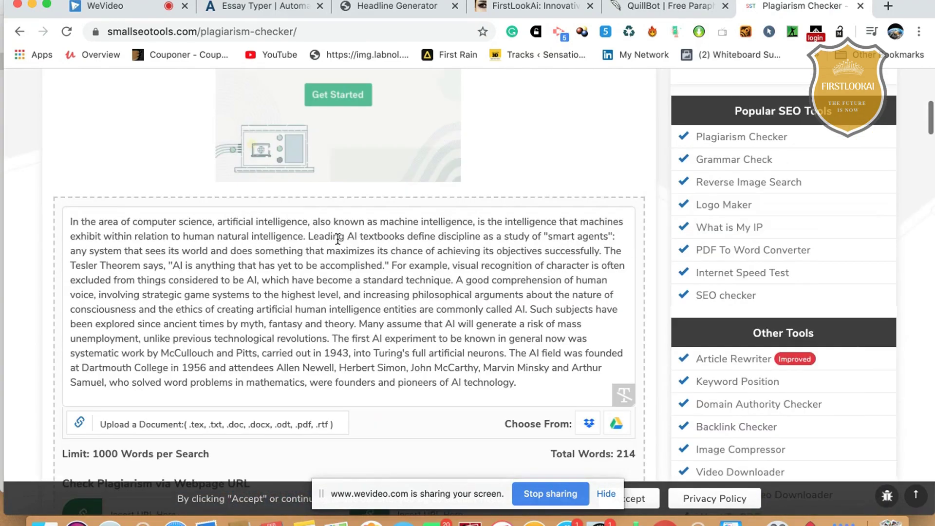
{"action": "left_click", "coordinate": [306, 237]}
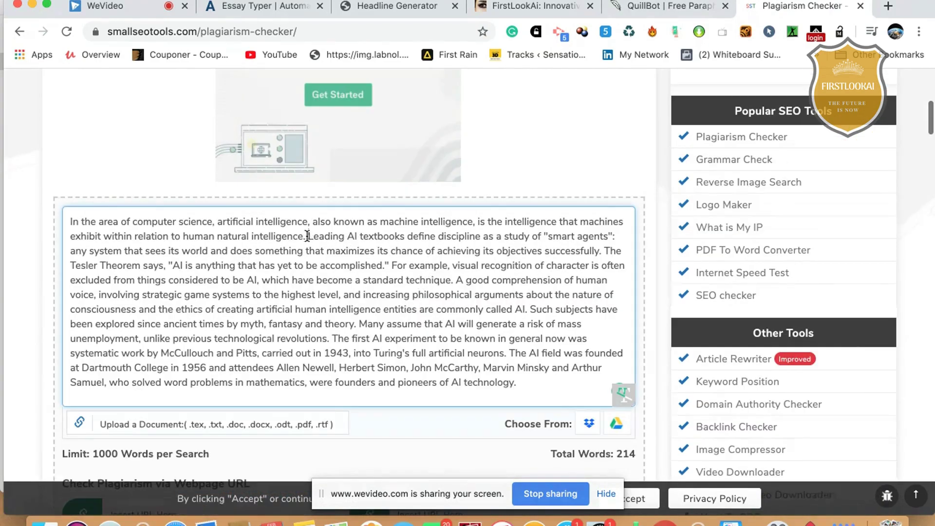
{"action": "left_click_drag", "start_coordinate": [306, 237], "coordinate": [78, 202]}
{"action": "type", "text": "Artificial intelligence is the intelligence in computer science, which machines exhibit in relation to human natural intelligence, and which is also known as machine intelligence."}
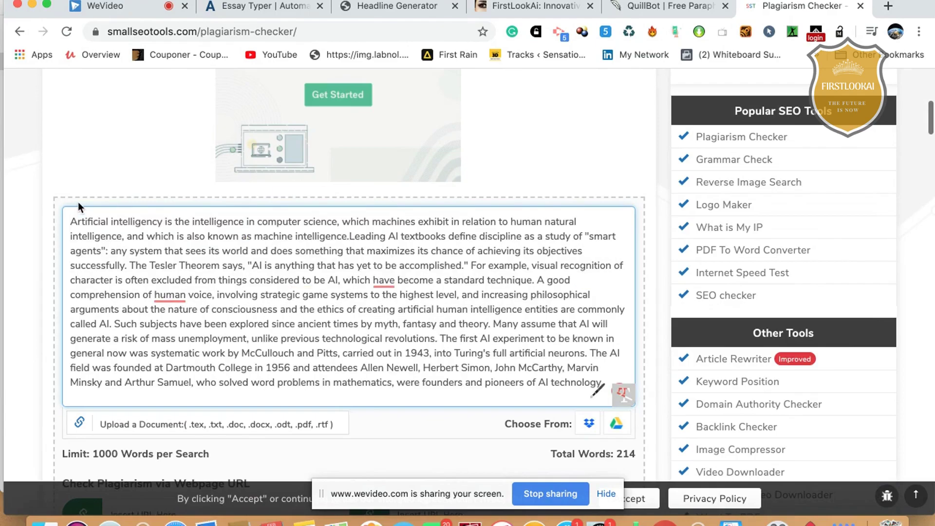
Run the plagiarism check on the essay with the Creative-mode opening sentence and review the sentence-wise results.
{"action": "scroll", "coordinate": [267, 281], "scroll_direction": "down", "scroll_amount": 5}
{"action": "scroll", "coordinate": [267, 281], "scroll_direction": "down", "scroll_amount": 5}
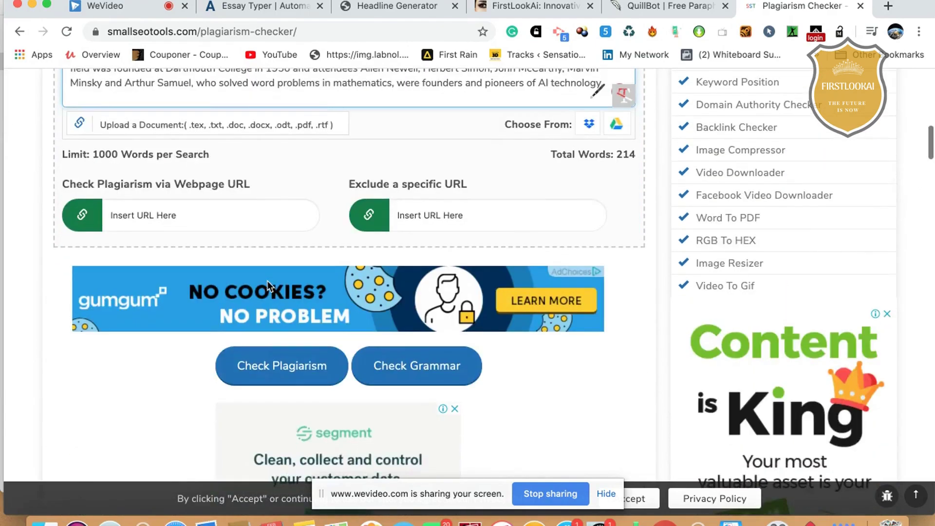
{"action": "scroll", "coordinate": [267, 281], "scroll_direction": "up", "scroll_amount": 3}
{"action": "scroll", "coordinate": [267, 281], "scroll_direction": "down", "scroll_amount": 3}
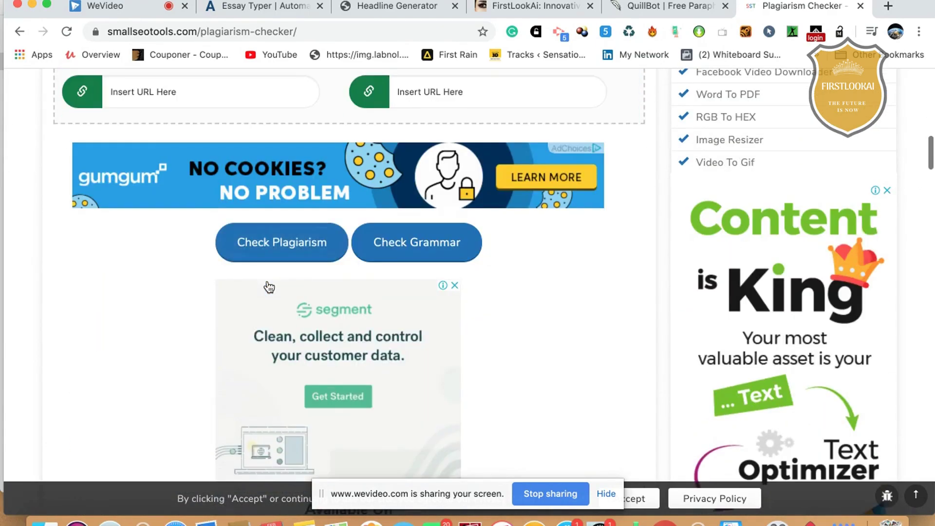
{"action": "left_click", "coordinate": [276, 251]}
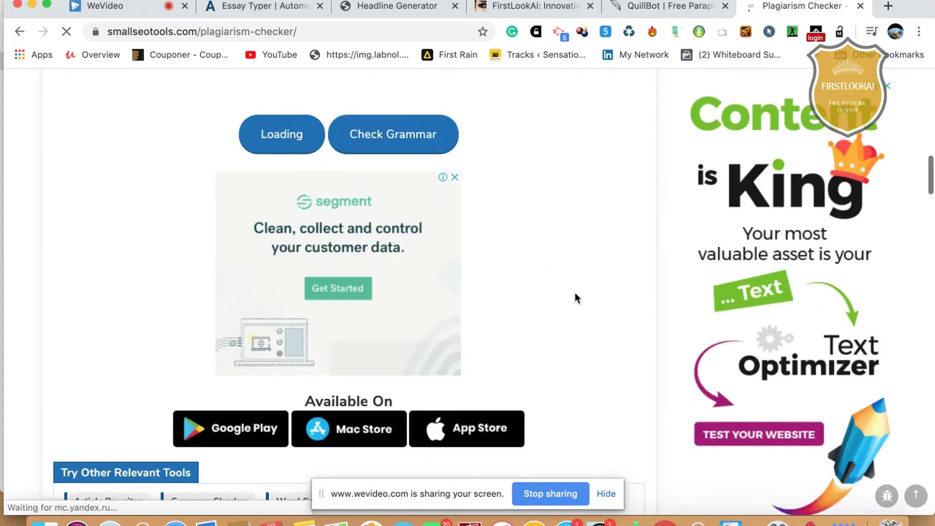
{"action": "scroll", "coordinate": [577, 297], "scroll_direction": "down", "scroll_amount": 1}
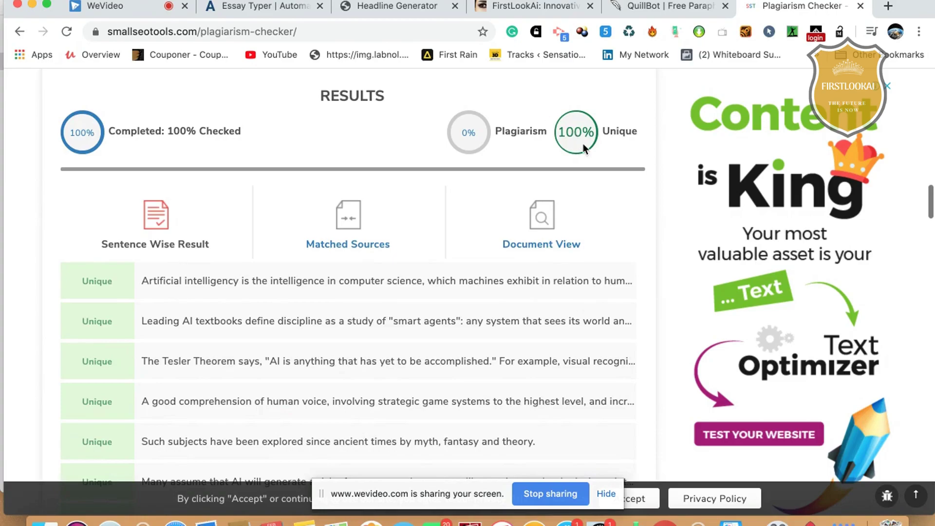
{"action": "scroll", "coordinate": [584, 148], "scroll_direction": "down", "scroll_amount": 3}
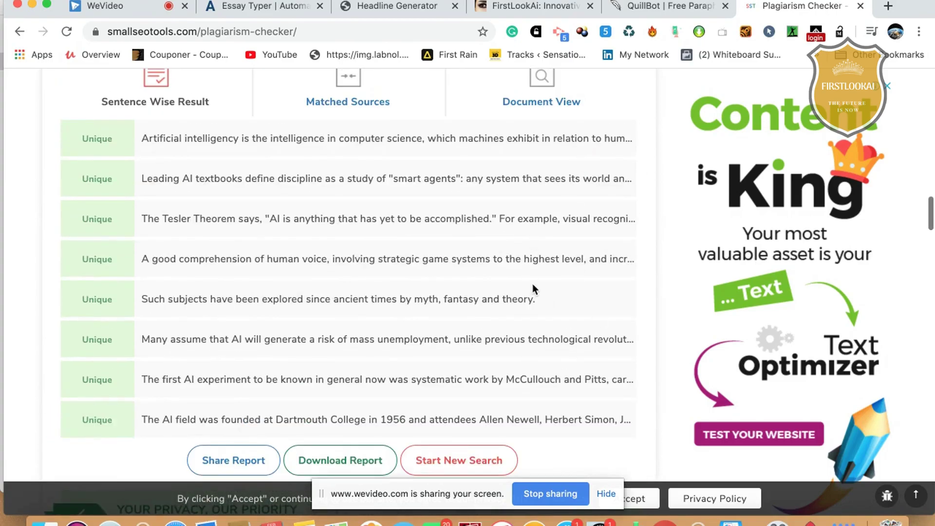
{"action": "scroll", "coordinate": [533, 285], "scroll_direction": "up", "scroll_amount": 1}
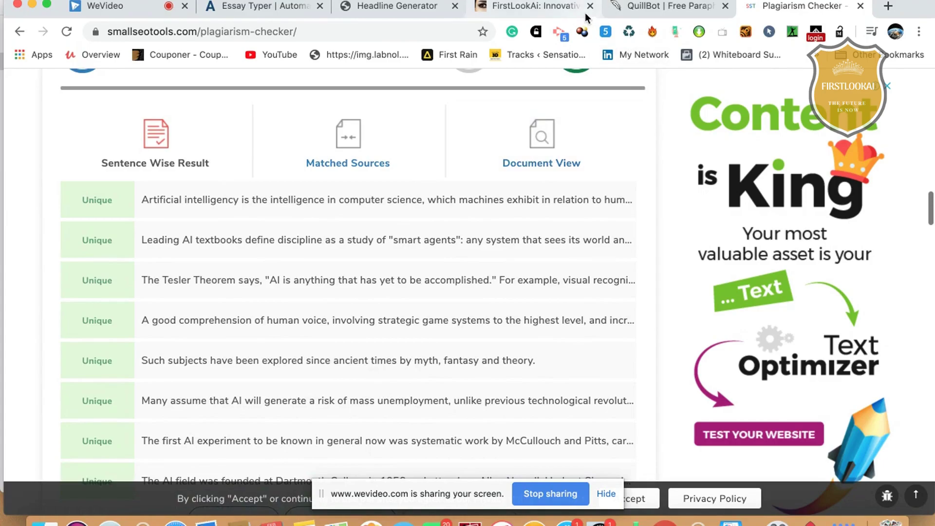
Compare QuillBot's Creative-mode rephrasing with the source essay in Essay Typer, and look through the essay's remaining paragraphs.
{"action": "left_click", "coordinate": [660, 7]}
{"action": "scroll", "coordinate": [618, 272], "scroll_direction": "down", "scroll_amount": 5}
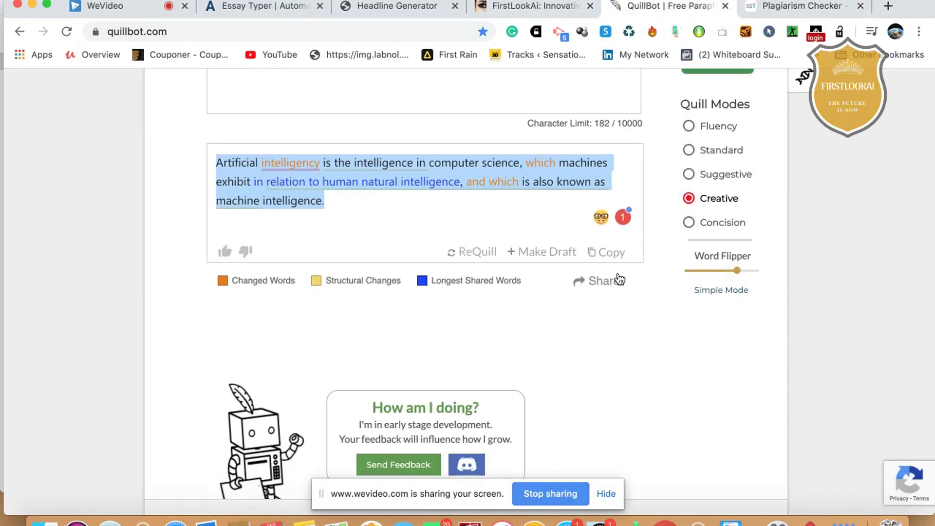
{"action": "scroll", "coordinate": [619, 280], "scroll_direction": "up", "scroll_amount": 6}
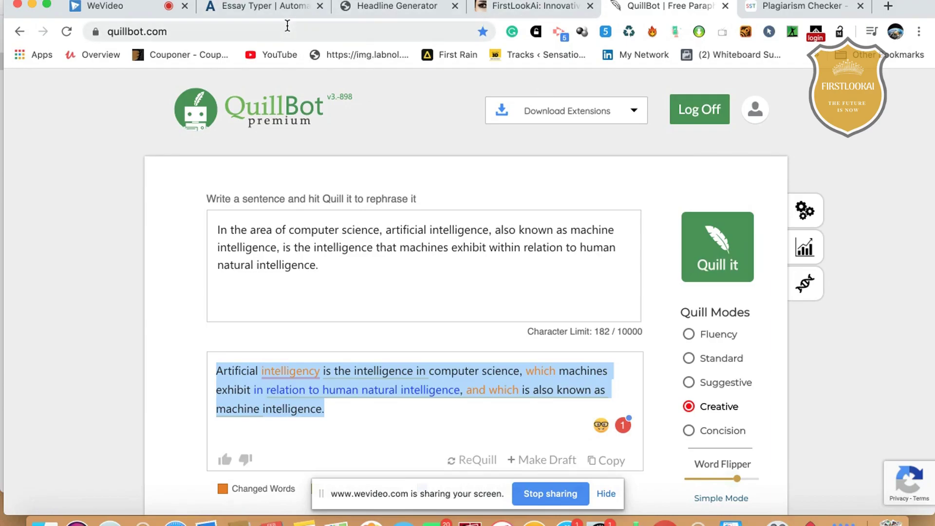
{"action": "left_click", "coordinate": [286, 7]}
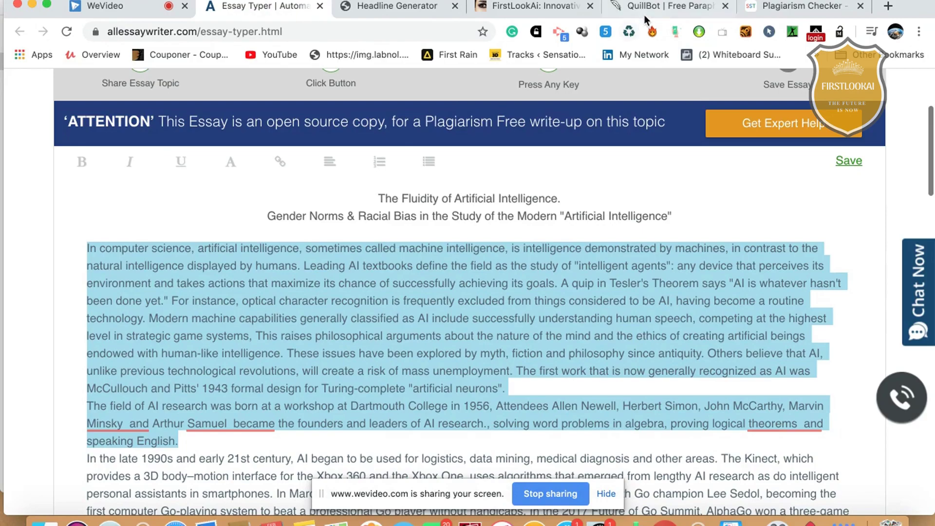
{"action": "left_click", "coordinate": [647, 16]}
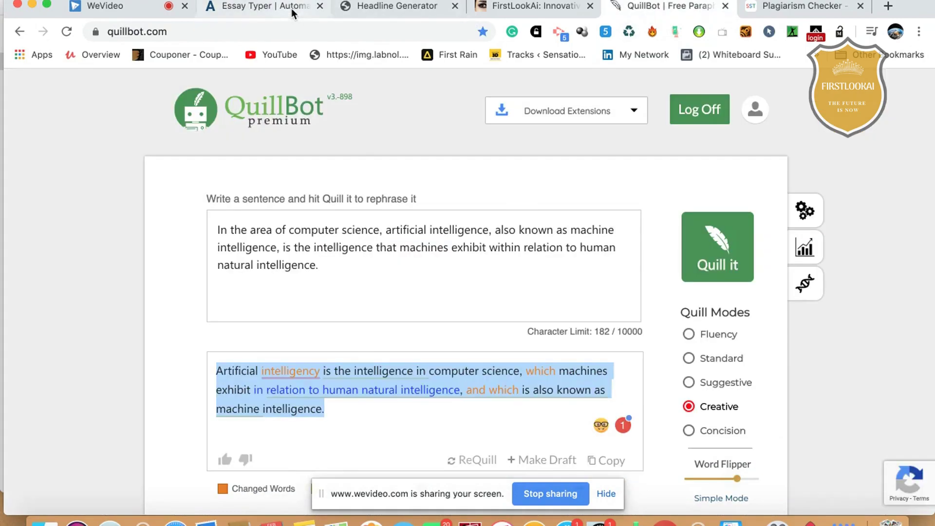
{"action": "left_click", "coordinate": [312, 9]}
{"action": "scroll", "coordinate": [477, 317], "scroll_direction": "up", "scroll_amount": 5}
{"action": "scroll", "coordinate": [477, 322], "scroll_direction": "down", "scroll_amount": 8}
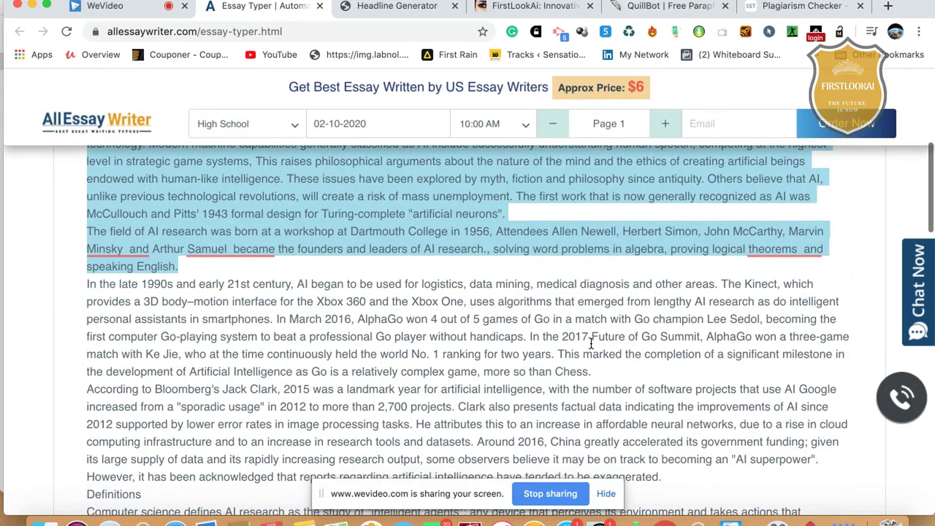
{"action": "scroll", "coordinate": [666, 367], "scroll_direction": "down", "scroll_amount": 1}
{"action": "scroll", "coordinate": [666, 367], "scroll_direction": "down", "scroll_amount": 5}
{"action": "scroll", "coordinate": [667, 368], "scroll_direction": "up", "scroll_amount": 11}
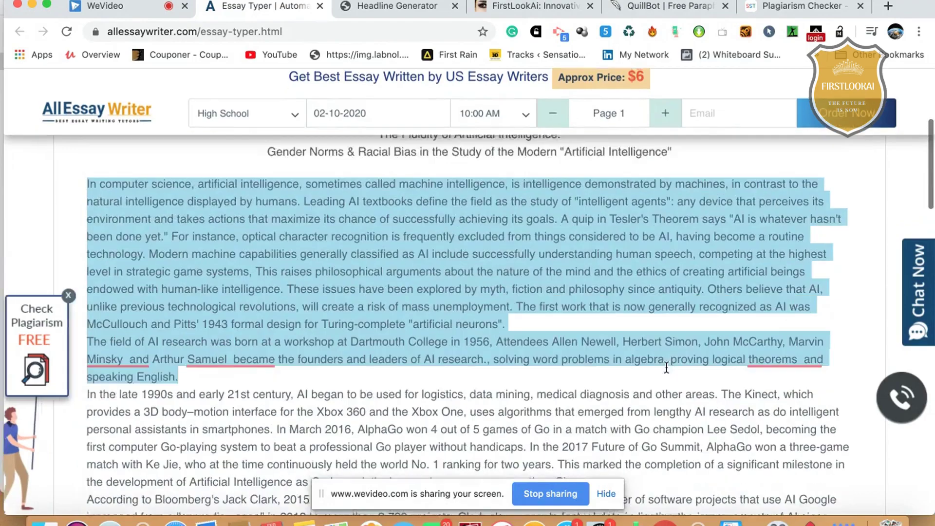